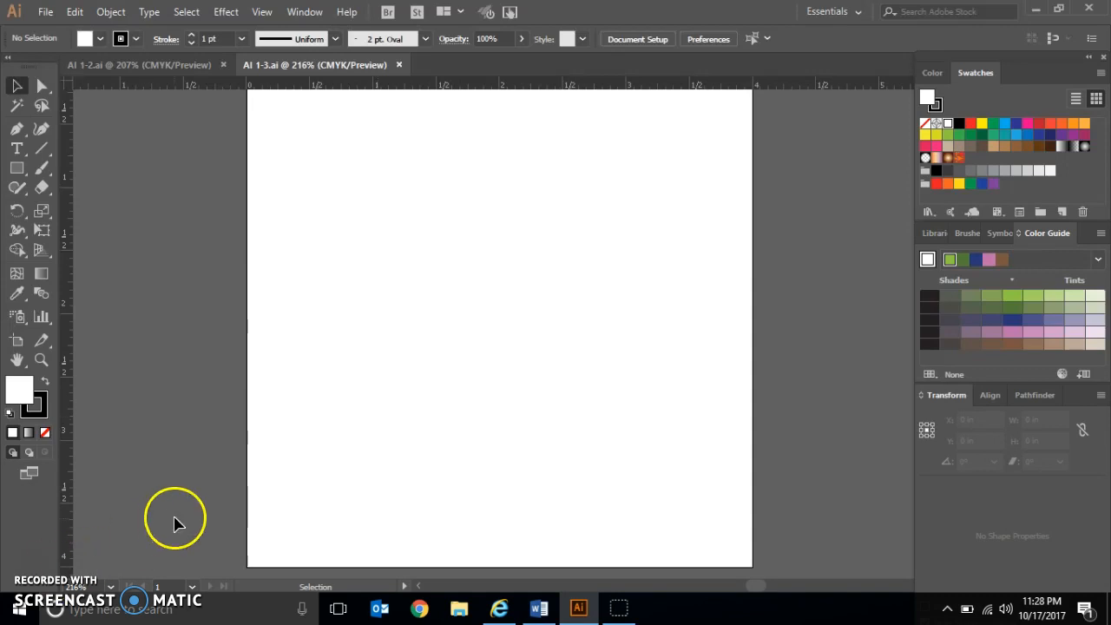
Step: Switch between the open AI 1-2.ai and AI 1-3.ai documents, finishing on AI 1-2.ai with the three shapes
left_click(125, 66)
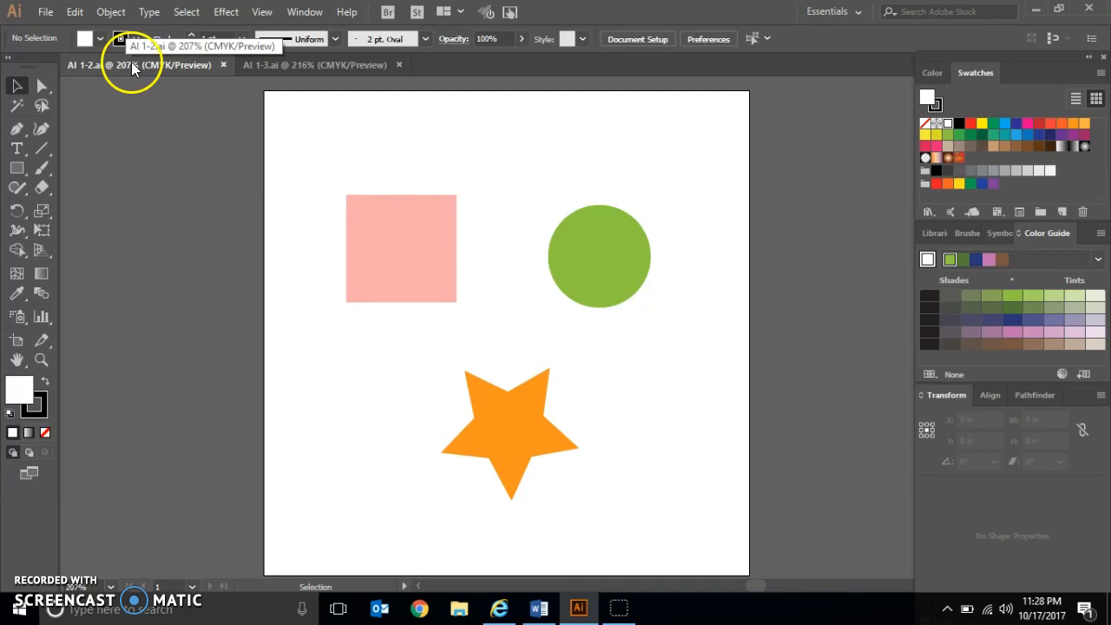
left_click(301, 69)
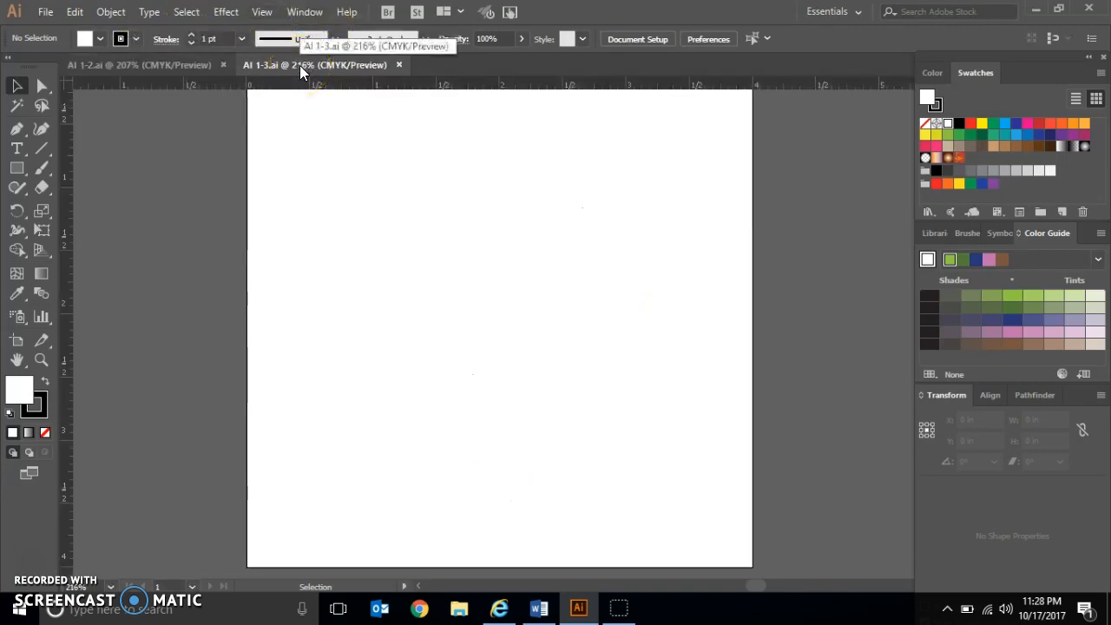
left_click(188, 69)
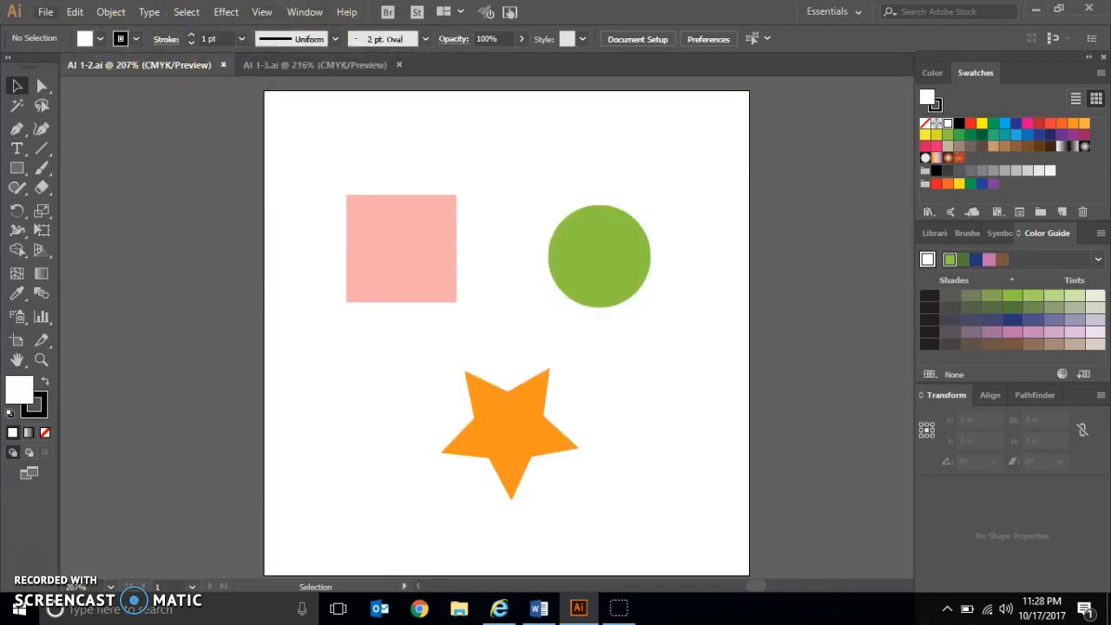
Step: Browse from the HandOut drive through the Business Handout and Computer Graphics folders to Illustrator's Chapter 1 files, without opening any
left_click(44, 19)
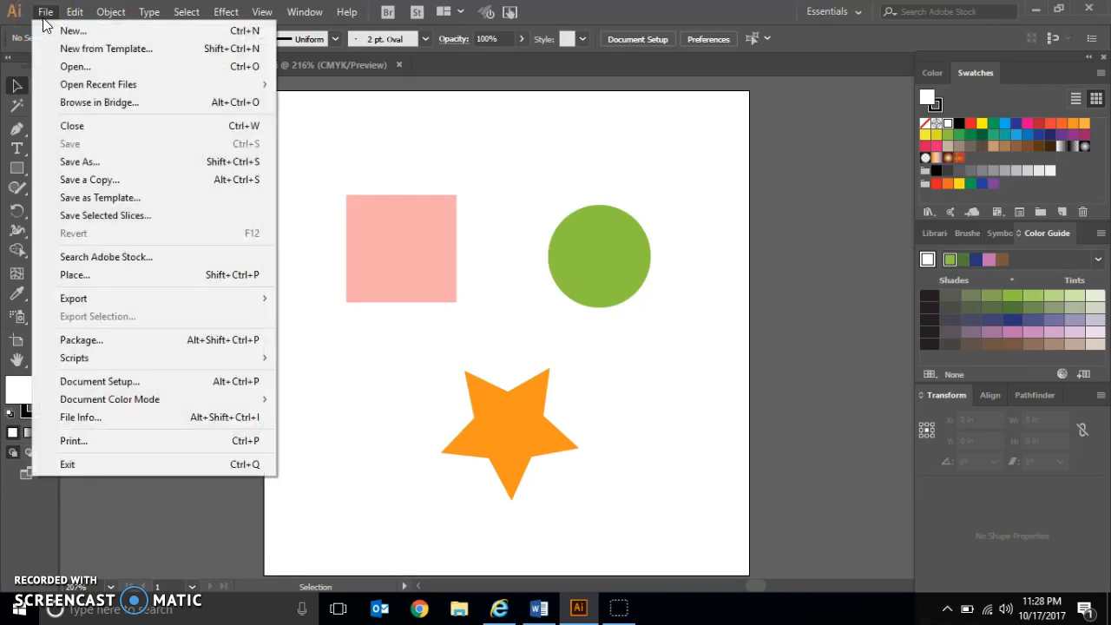
left_click(61, 64)
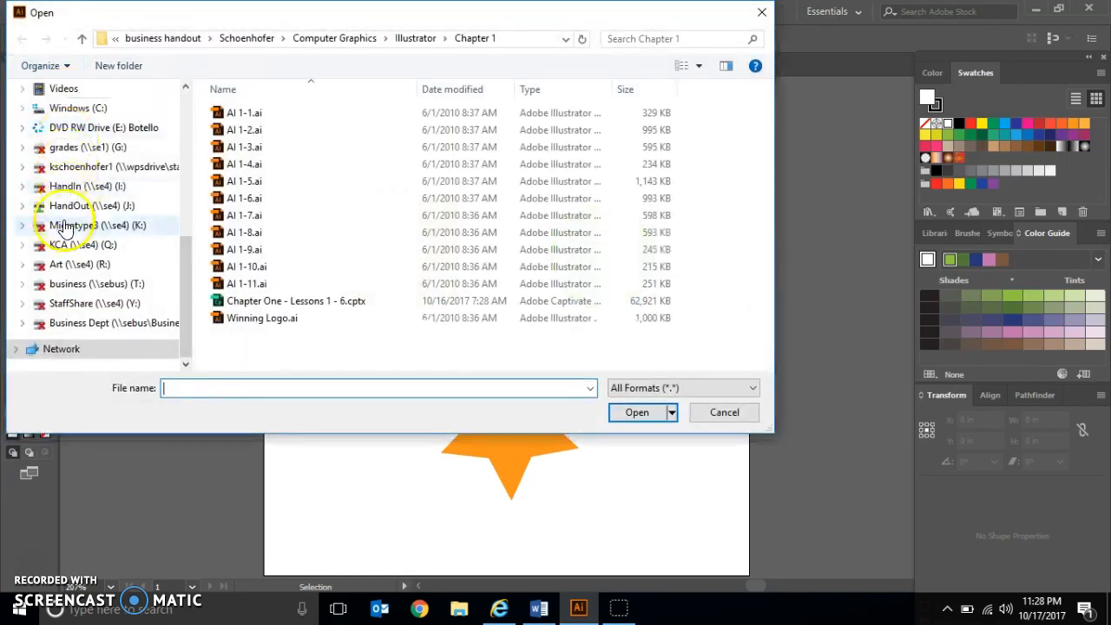
left_click(77, 207)
left_click_drag(763, 174, 778, 395)
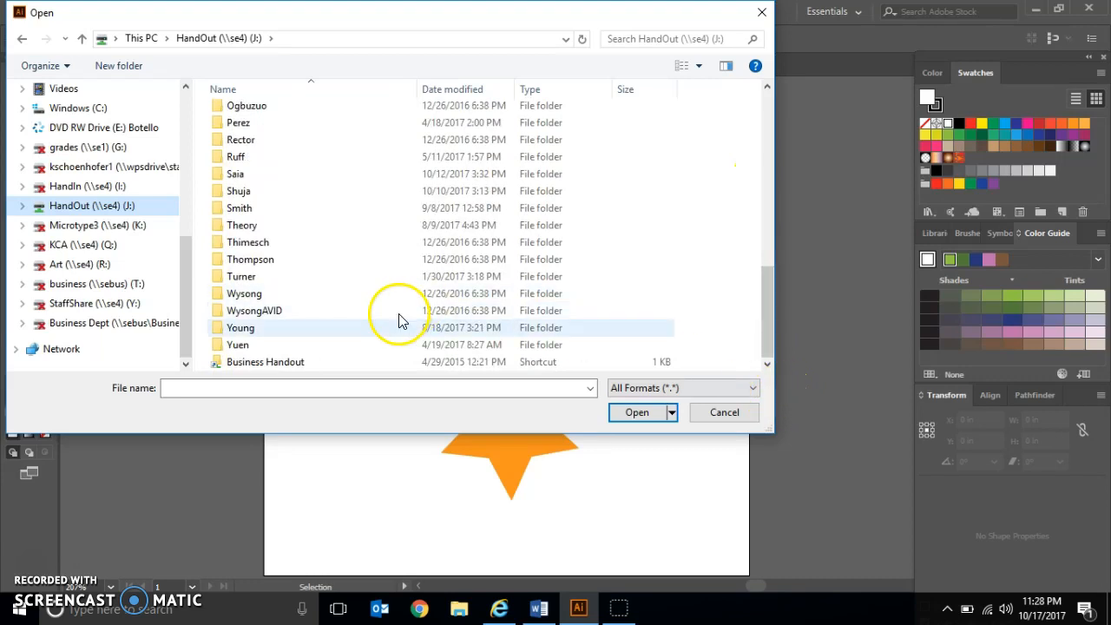
double_click(365, 363)
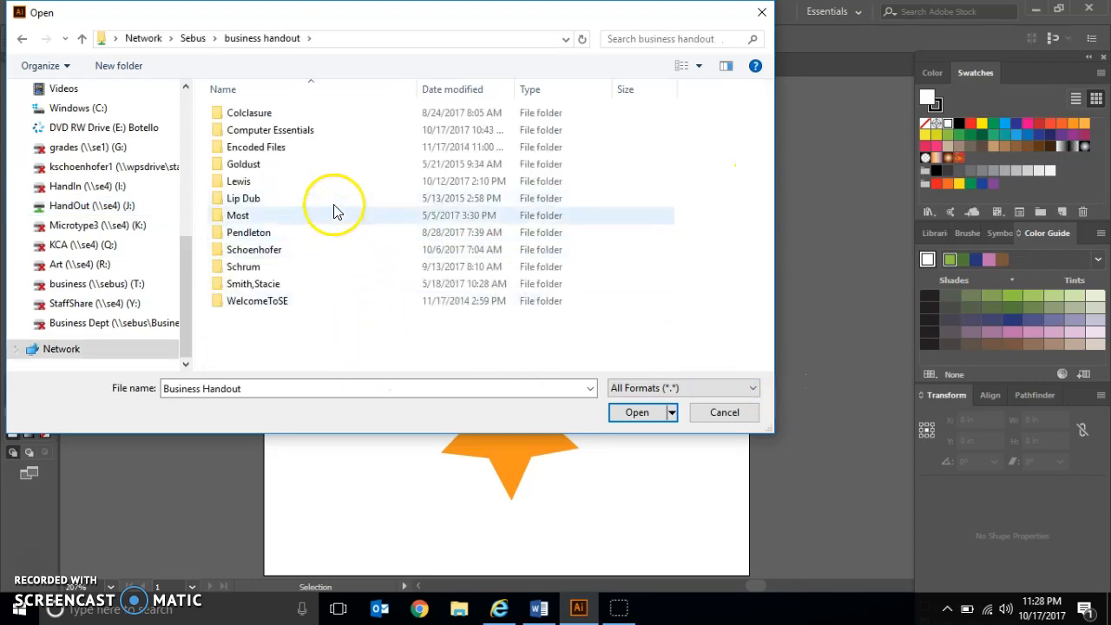
double_click(330, 250)
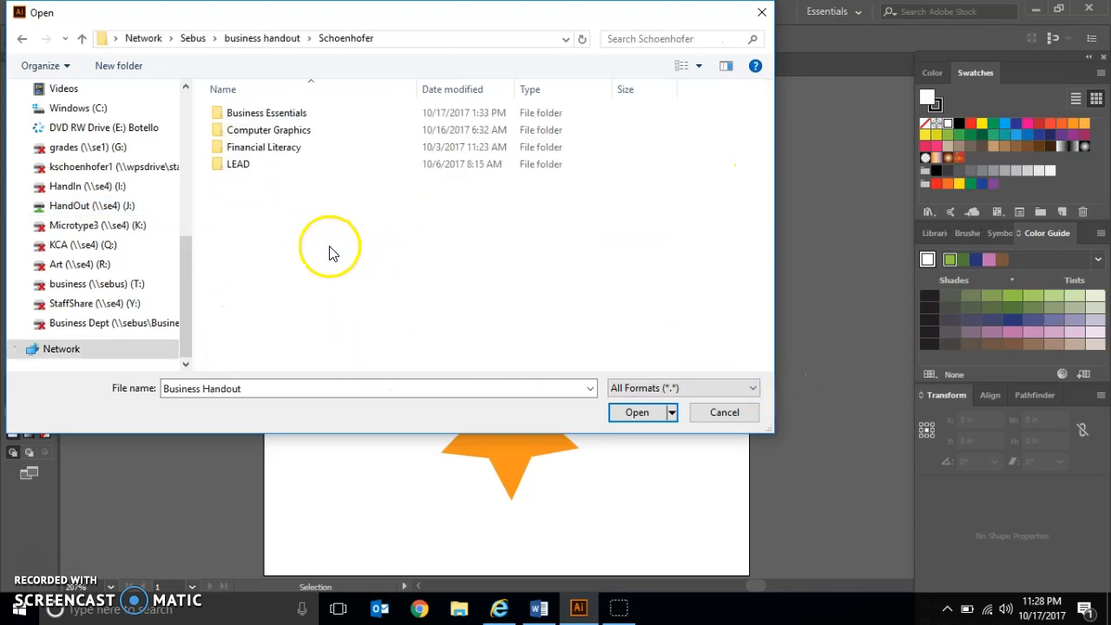
double_click(324, 135)
double_click(305, 115)
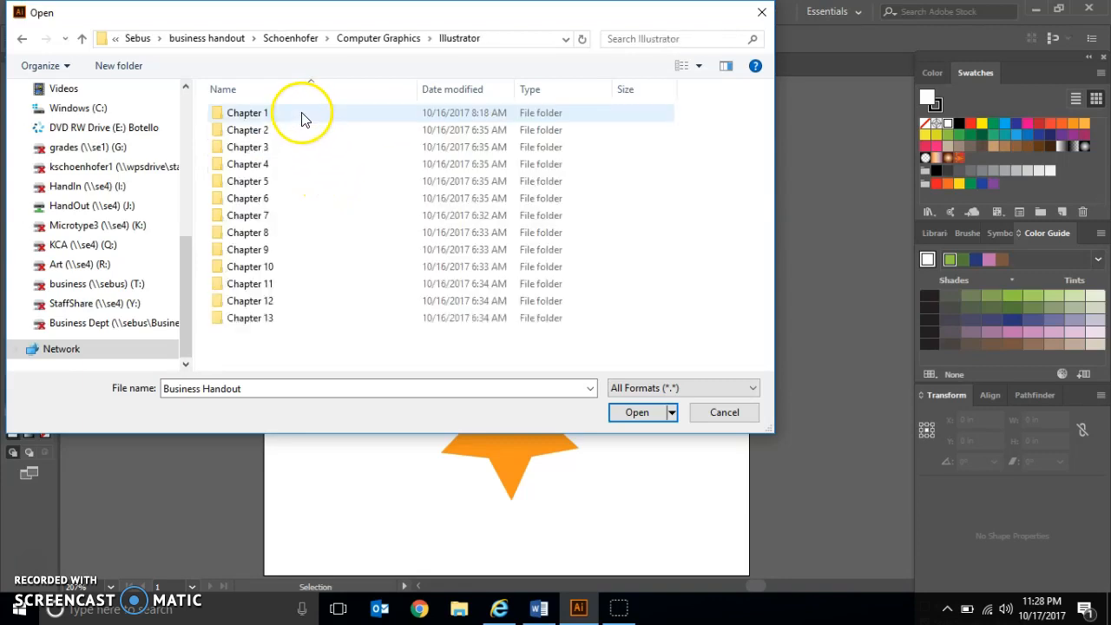
double_click(302, 116)
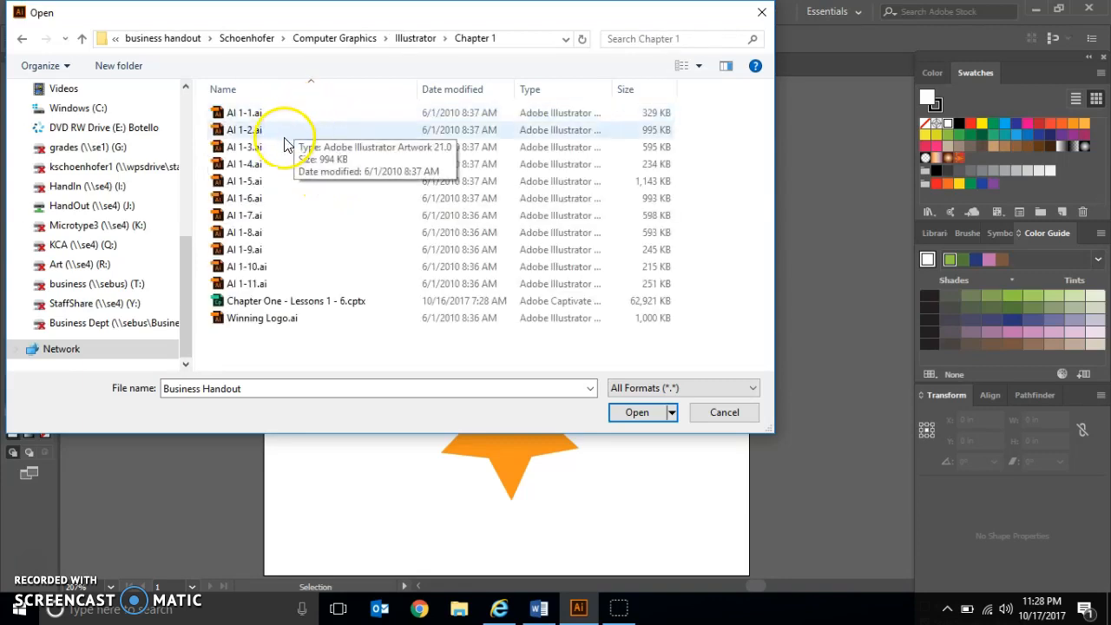
left_click(724, 413)
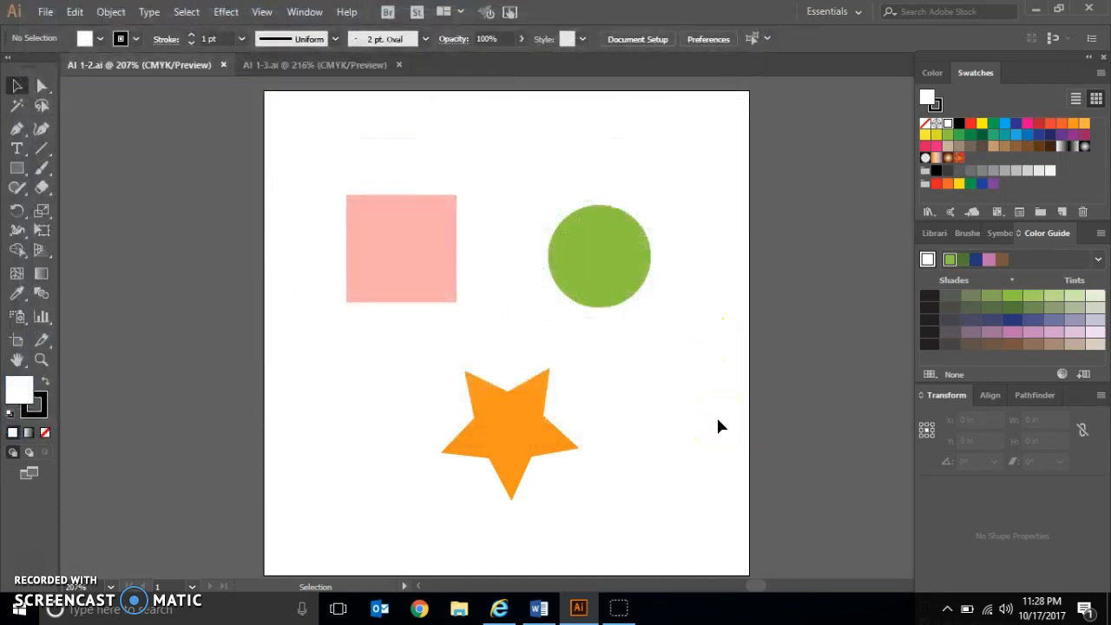
Step: Review the General, Units, Guides & Grid and Smart Guides preferences, including the grid color choices
left_click(74, 17)
mouse_move(206, 528)
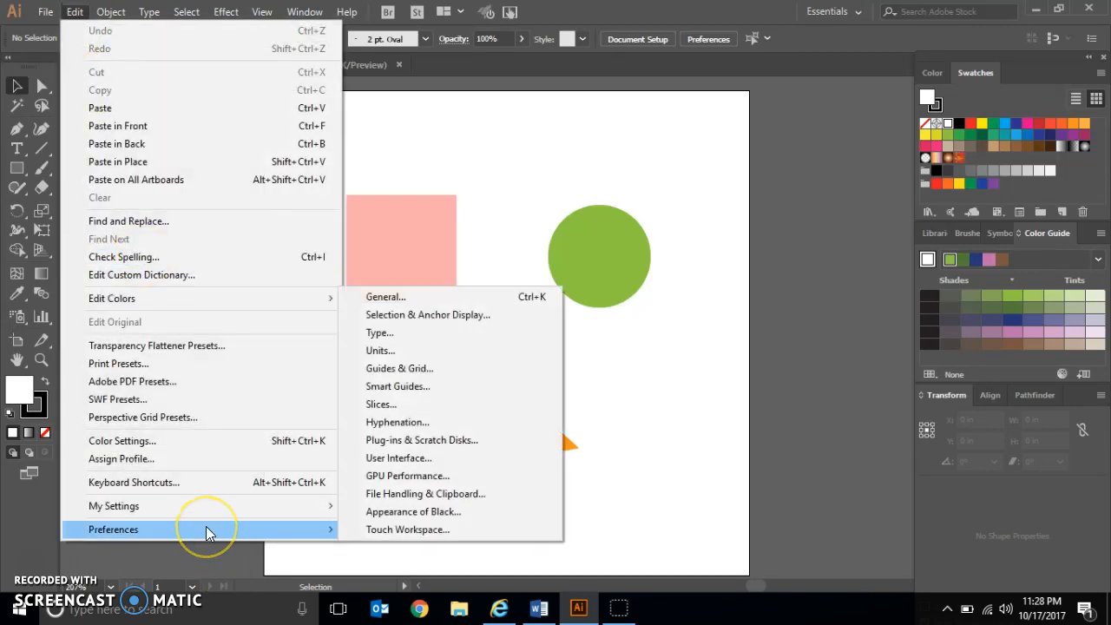
left_click(406, 298)
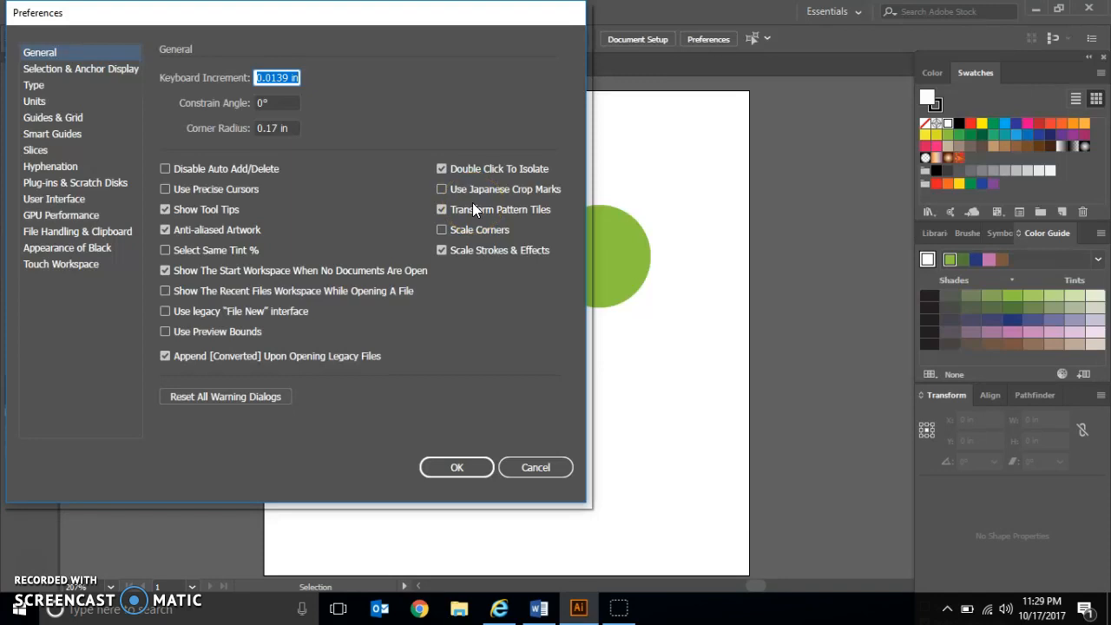
left_click(69, 103)
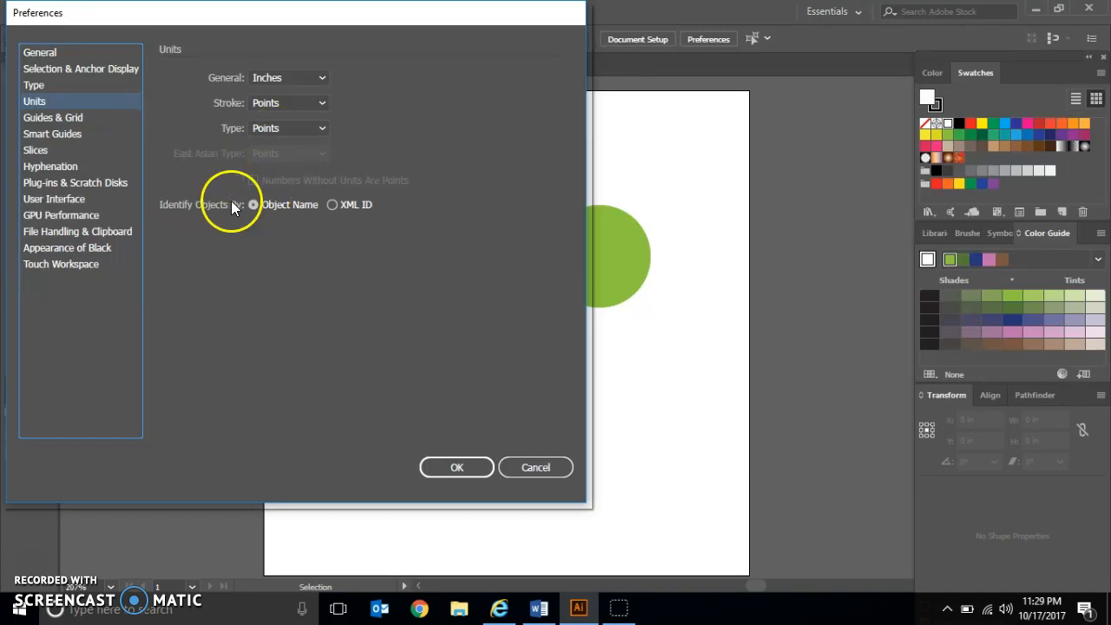
left_click(77, 120)
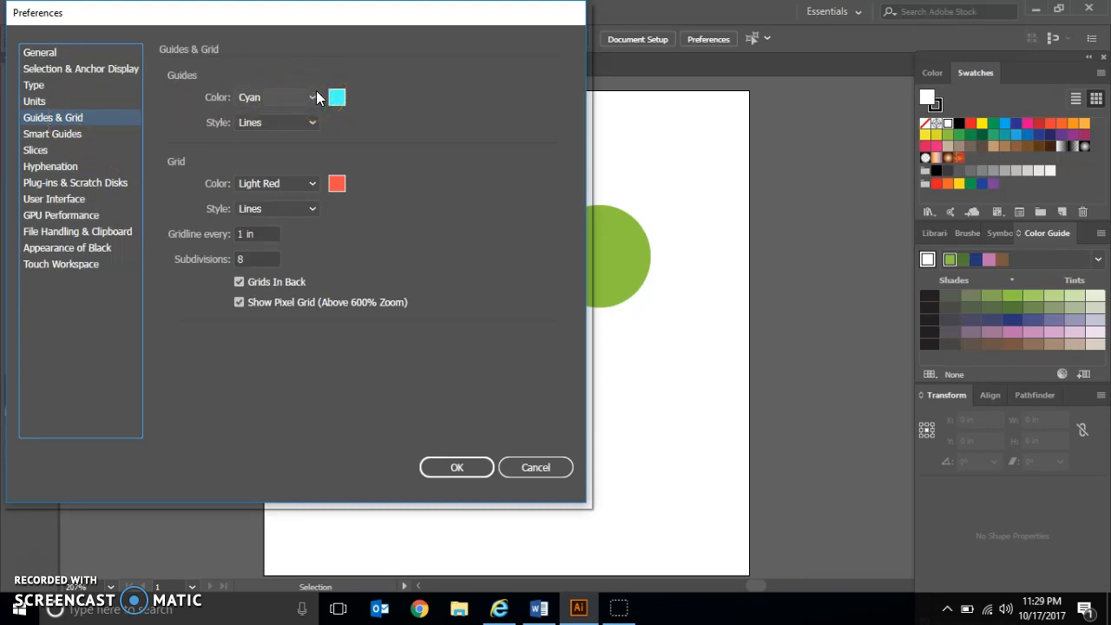
left_click(314, 184)
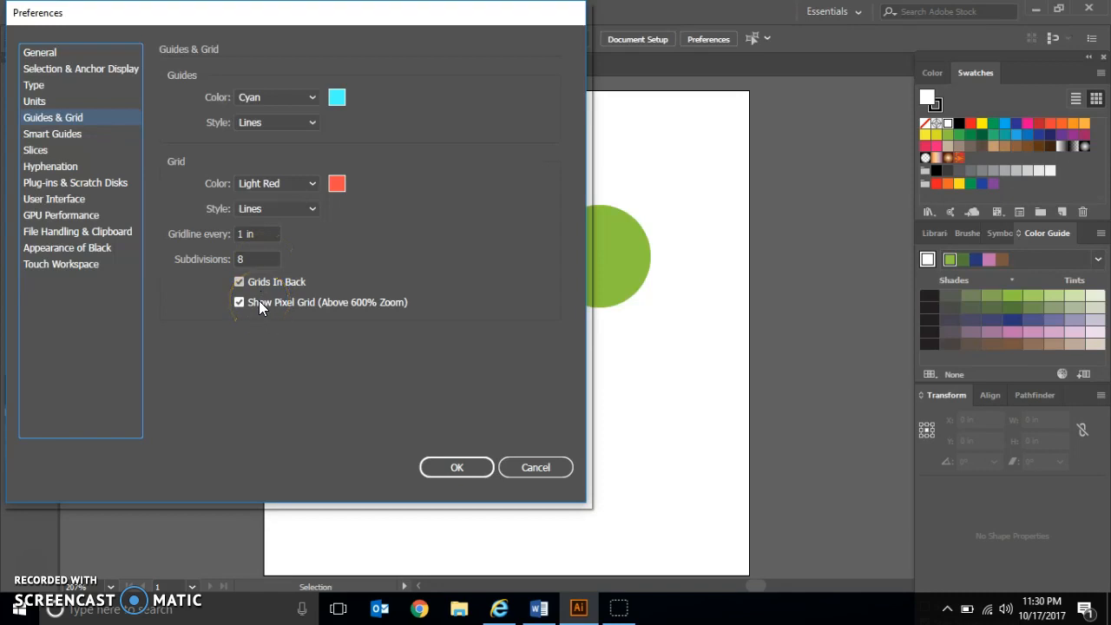
left_click(421, 463)
left_click(32, 137)
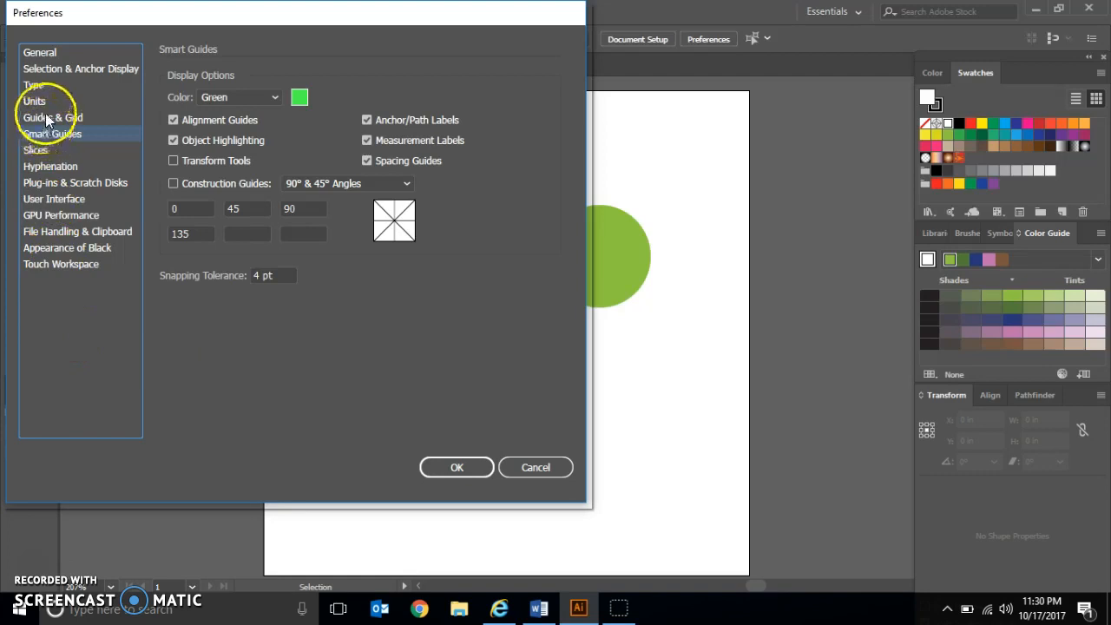
Step: Try the medium light interface brightness, restore the medium dark setting, and close the preferences
left_click(54, 201)
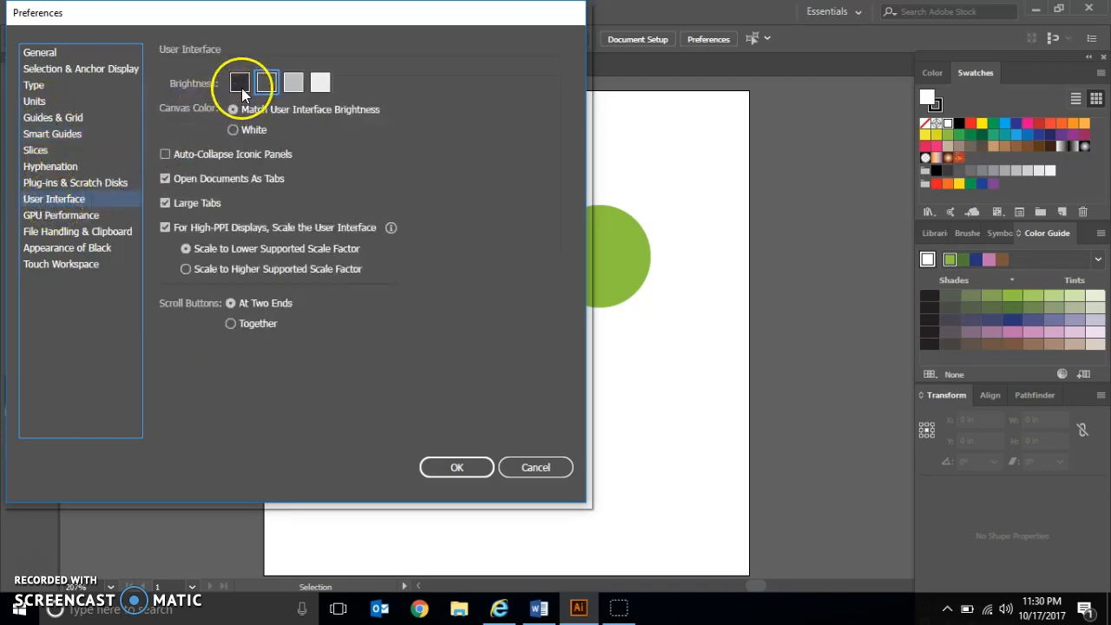
left_click(291, 85)
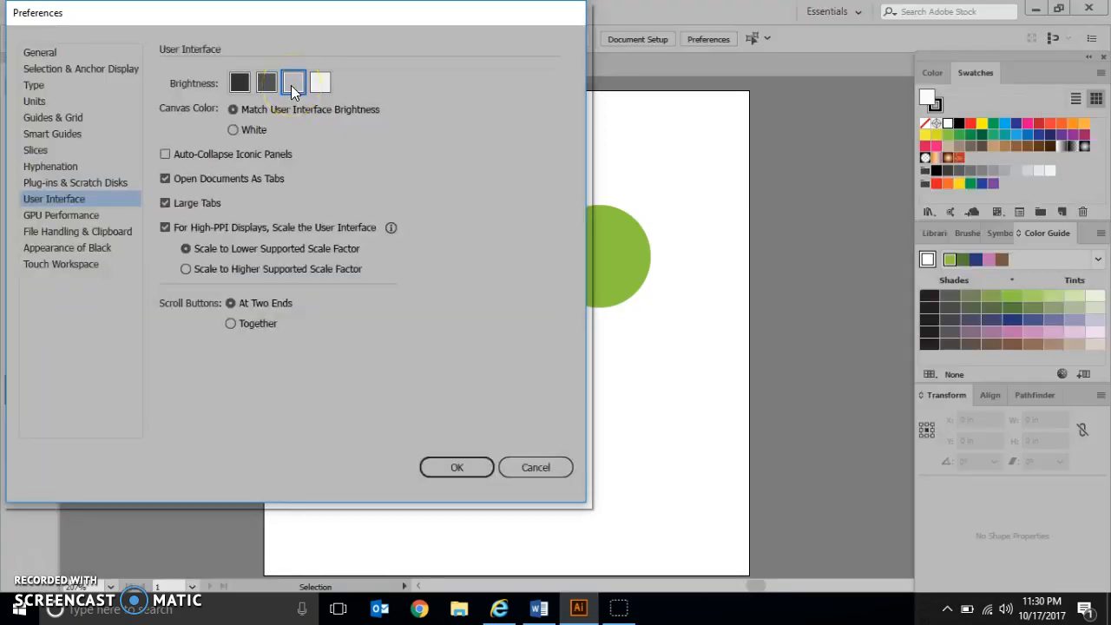
left_click(267, 82)
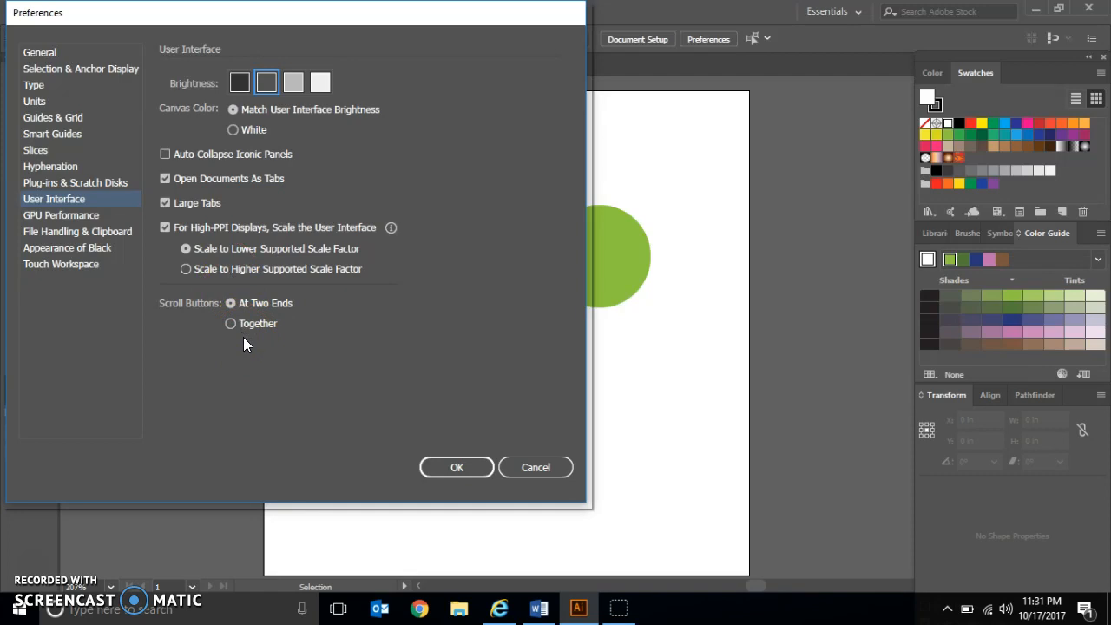
left_click(457, 469)
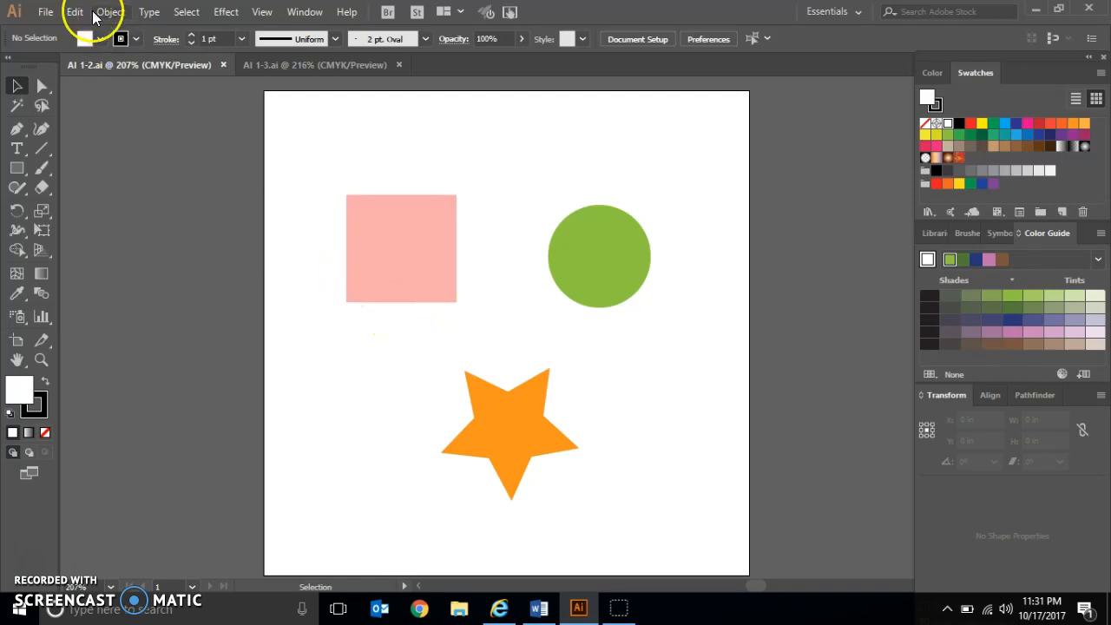
Step: Begin saving the document under the name "Lastname, Firstname - Objects" as an Adobe Illustrator file, and cancel the save
left_click(45, 12)
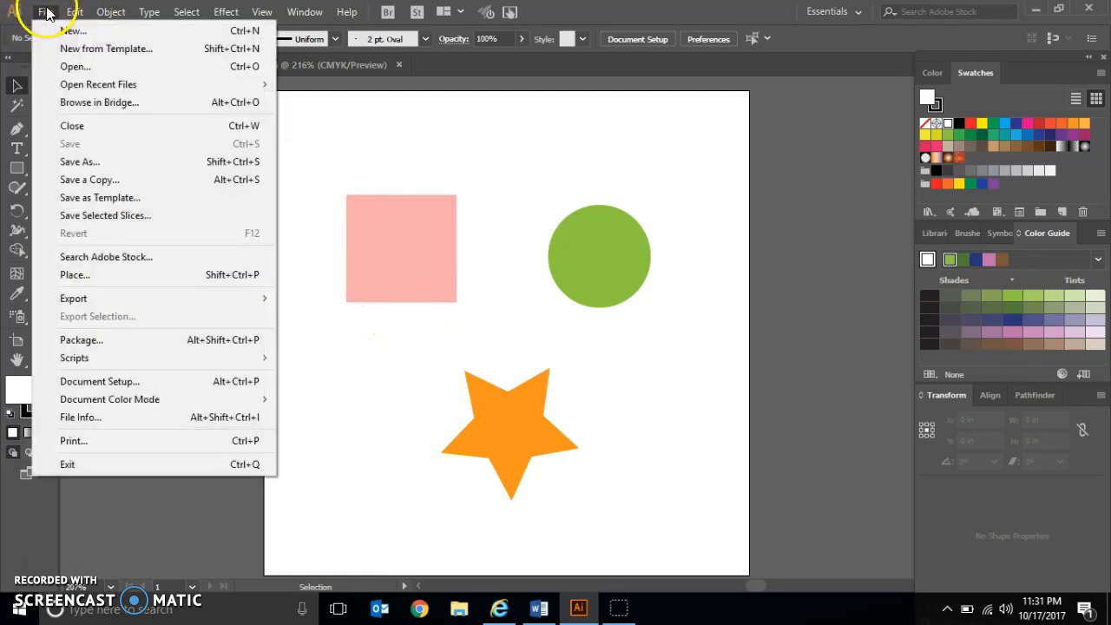
left_click(80, 163)
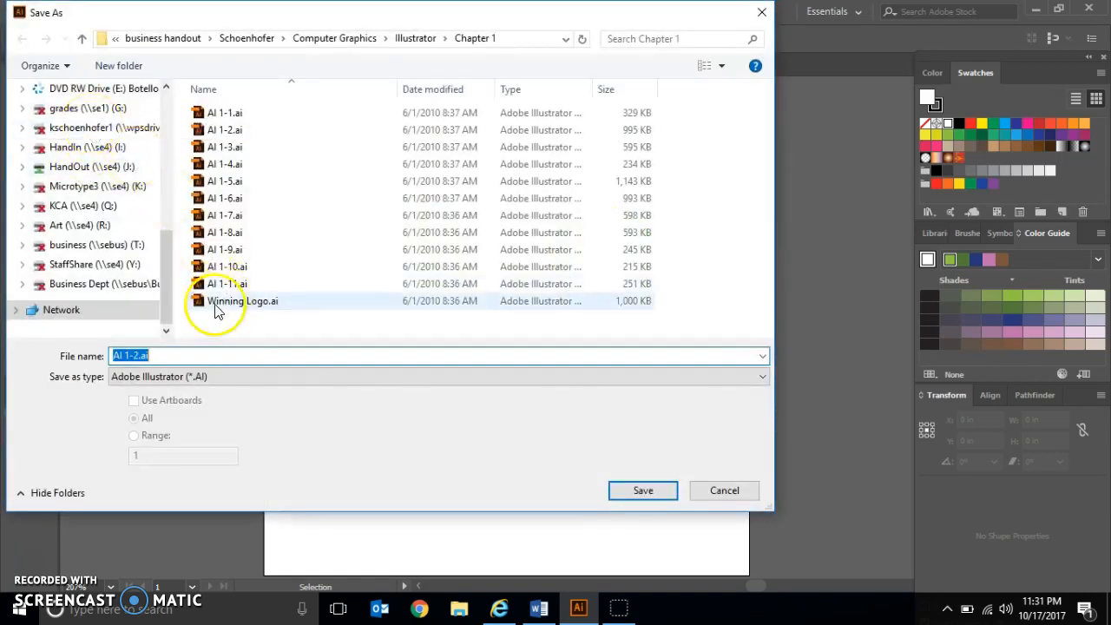
type("Lastn")
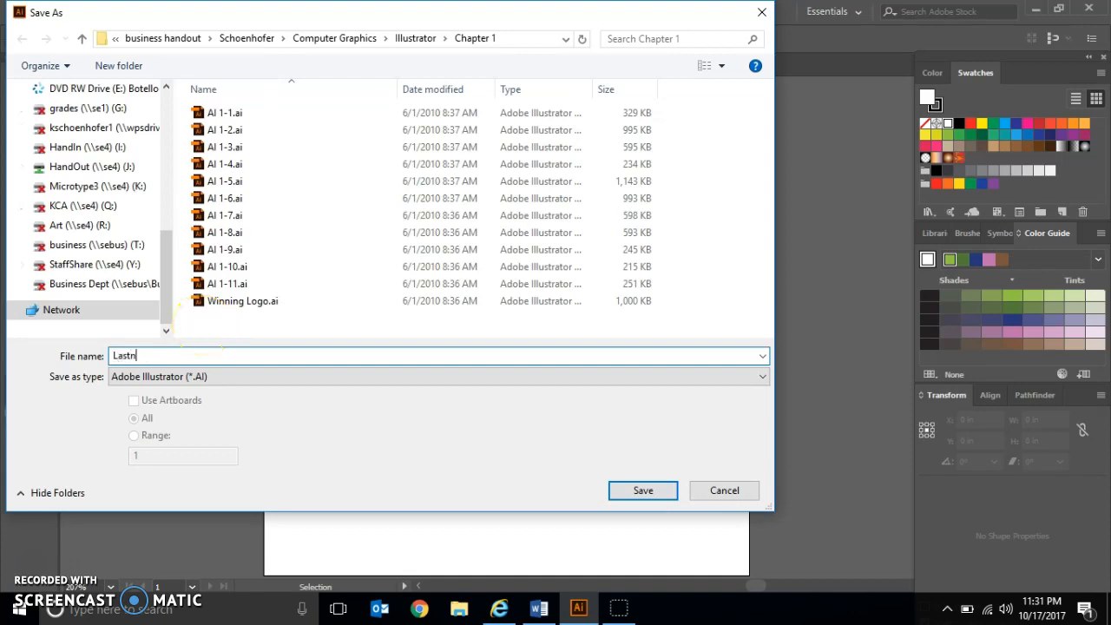
type("ame, Firstname,- Objects")
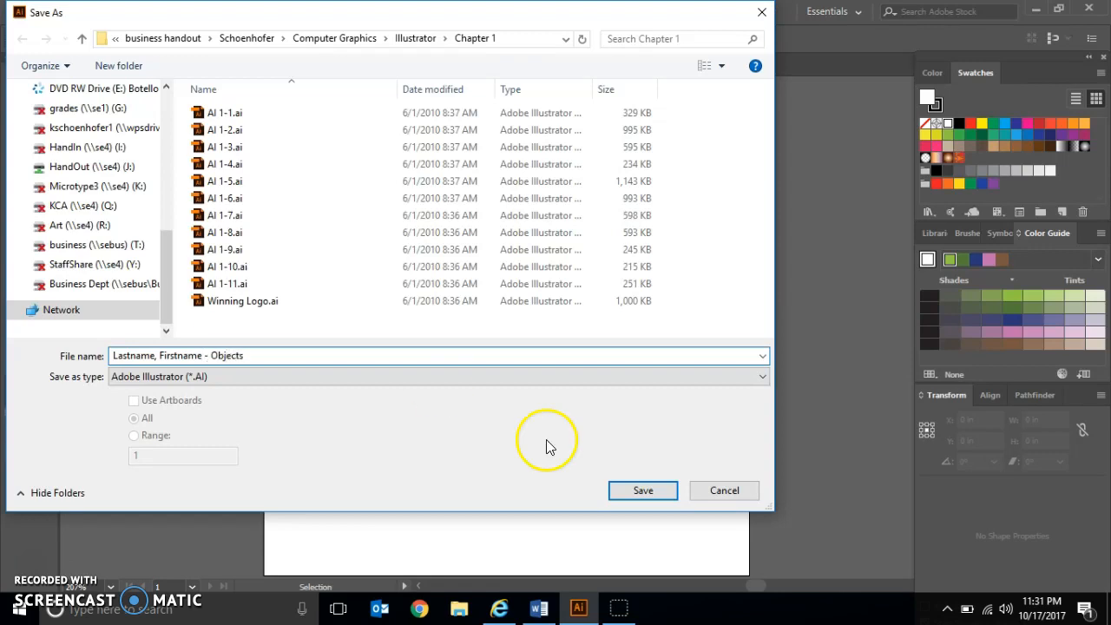
left_click(721, 492)
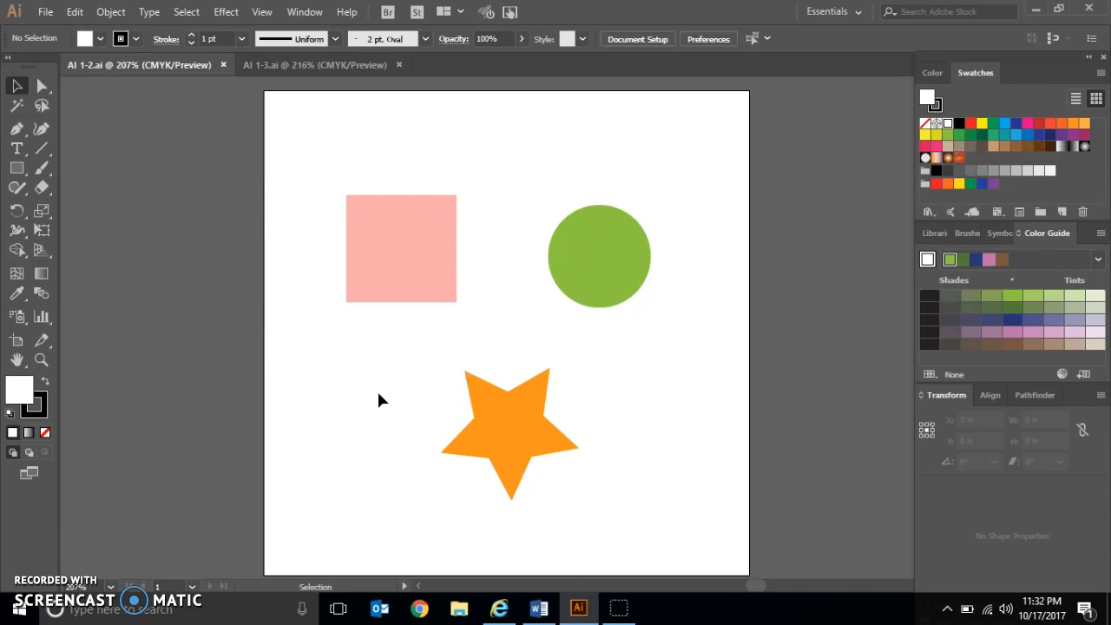
Step: Select the pink square and show its bounding box
left_click(263, 14)
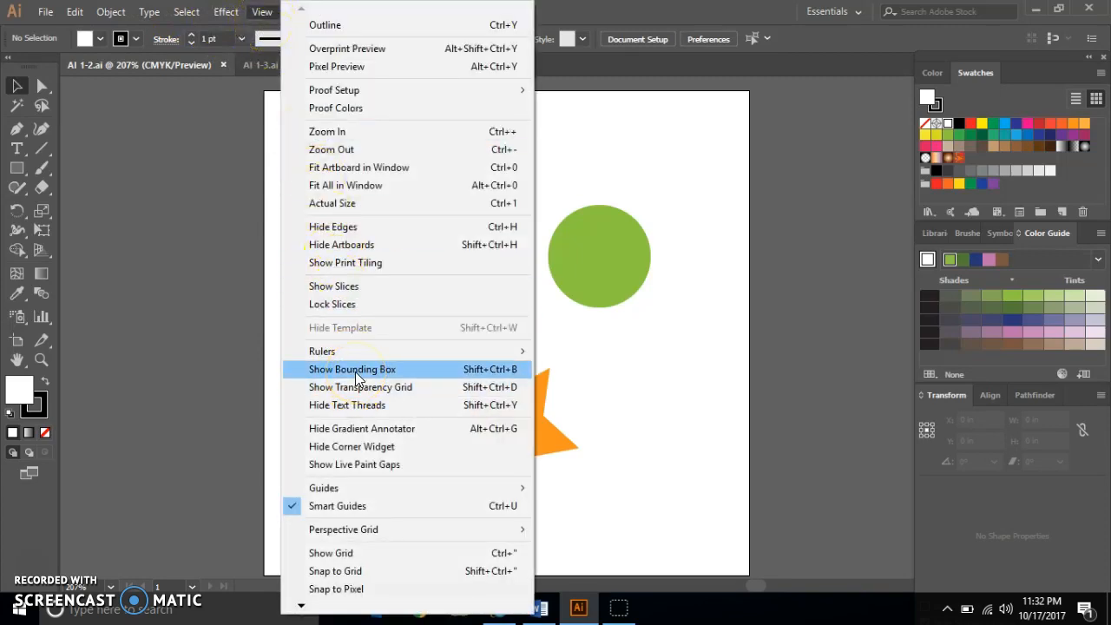
left_click(229, 342)
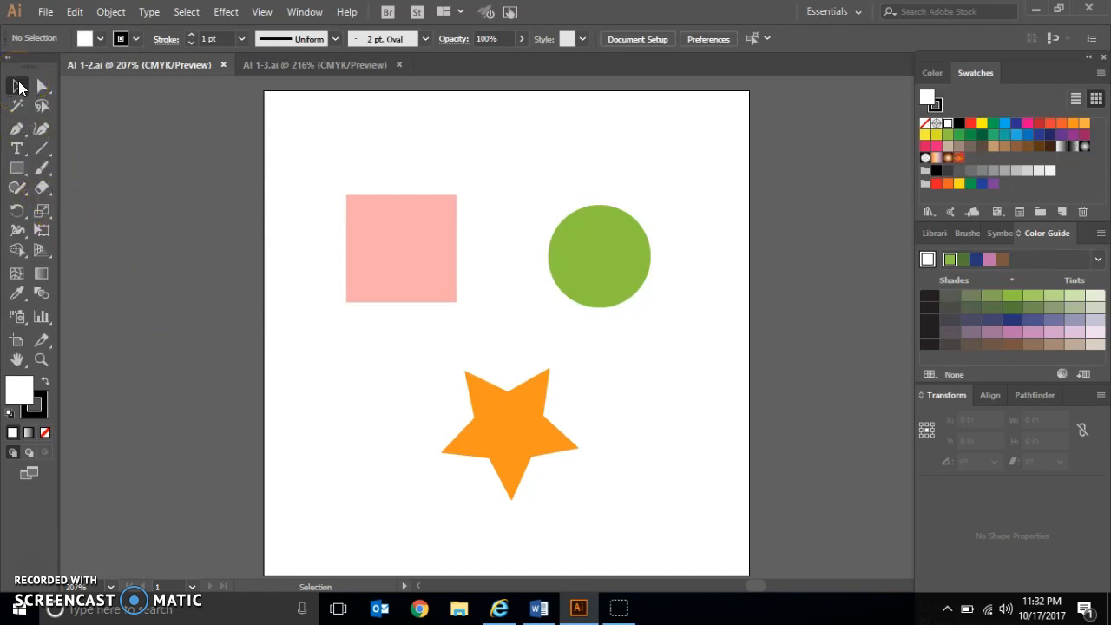
left_click(369, 265)
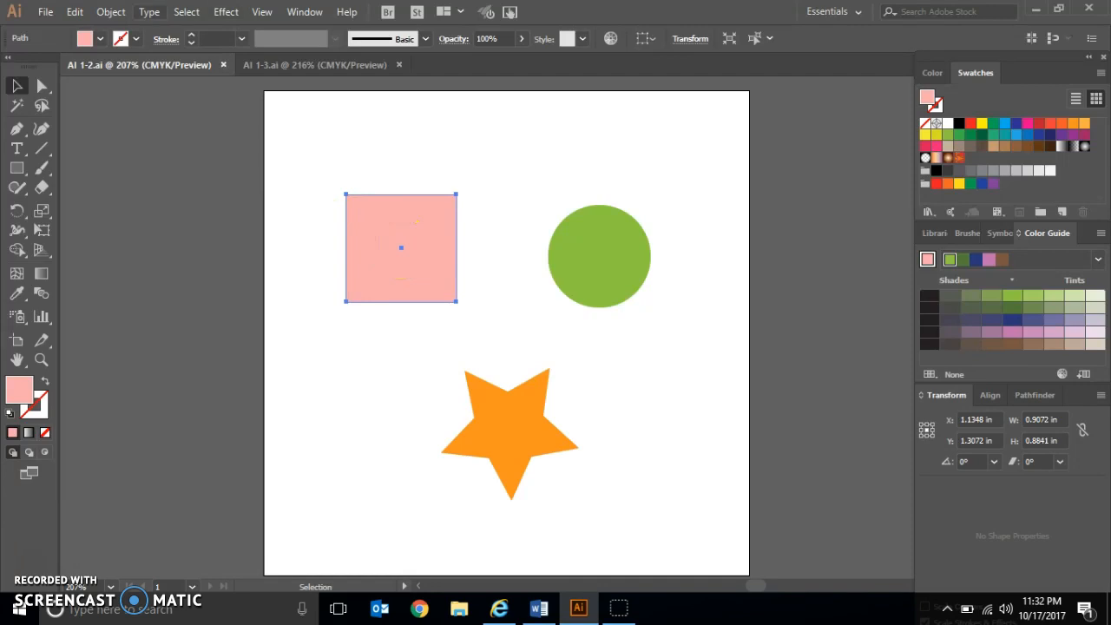
left_click(264, 13)
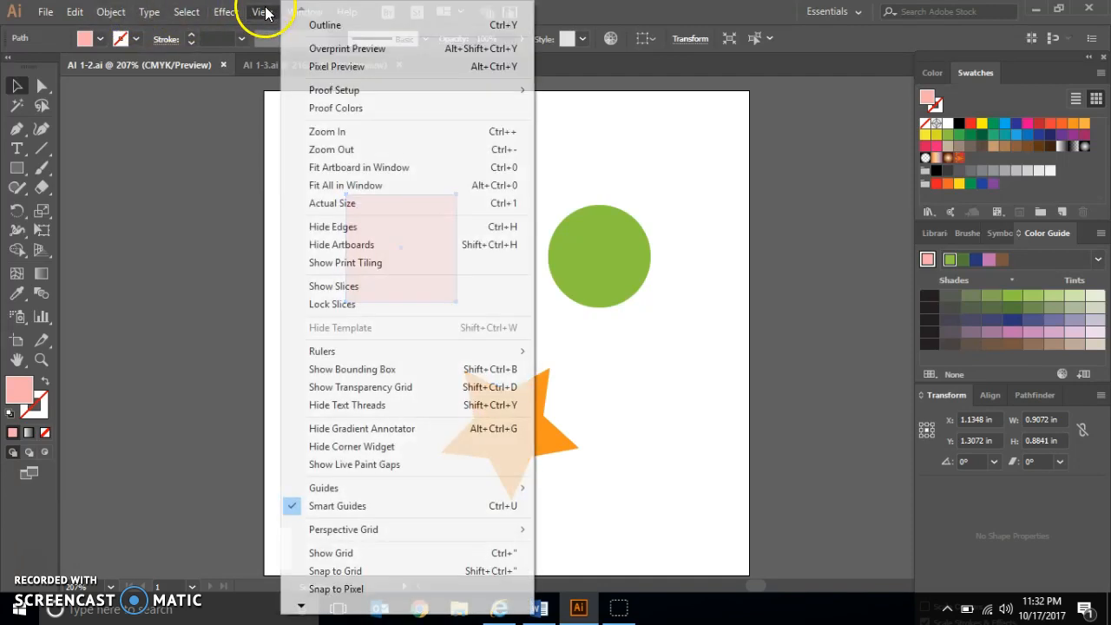
left_click(343, 370)
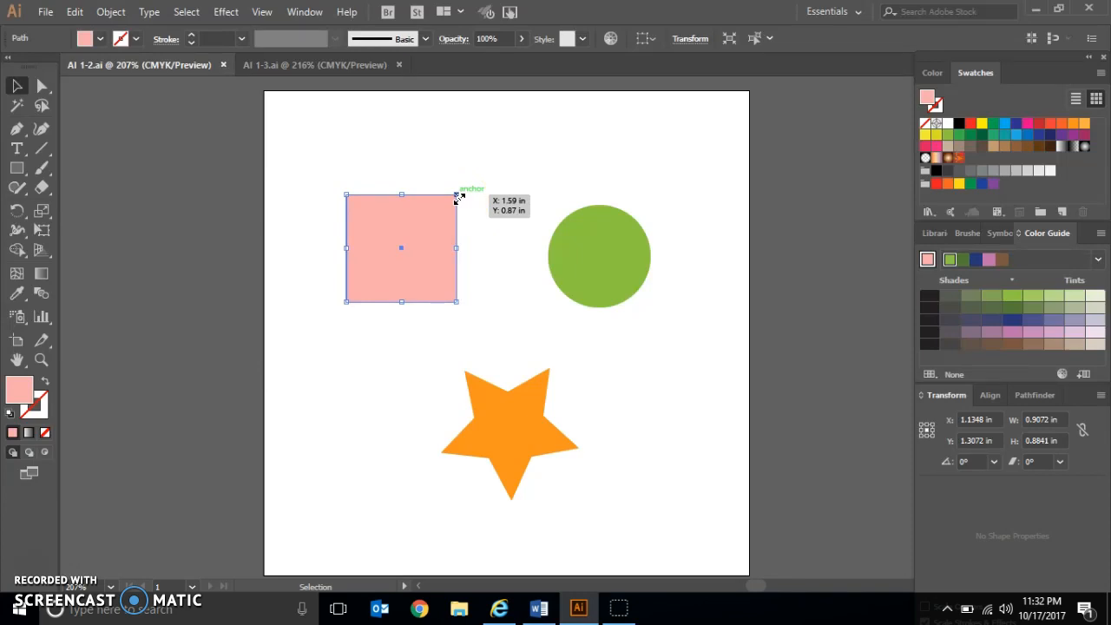
Step: Enlarge the pink square by its bounding box handles to about 1.23 in wide and 1.32 in high
left_click_drag(459, 198, 475, 185)
left_click_drag(475, 242, 496, 246)
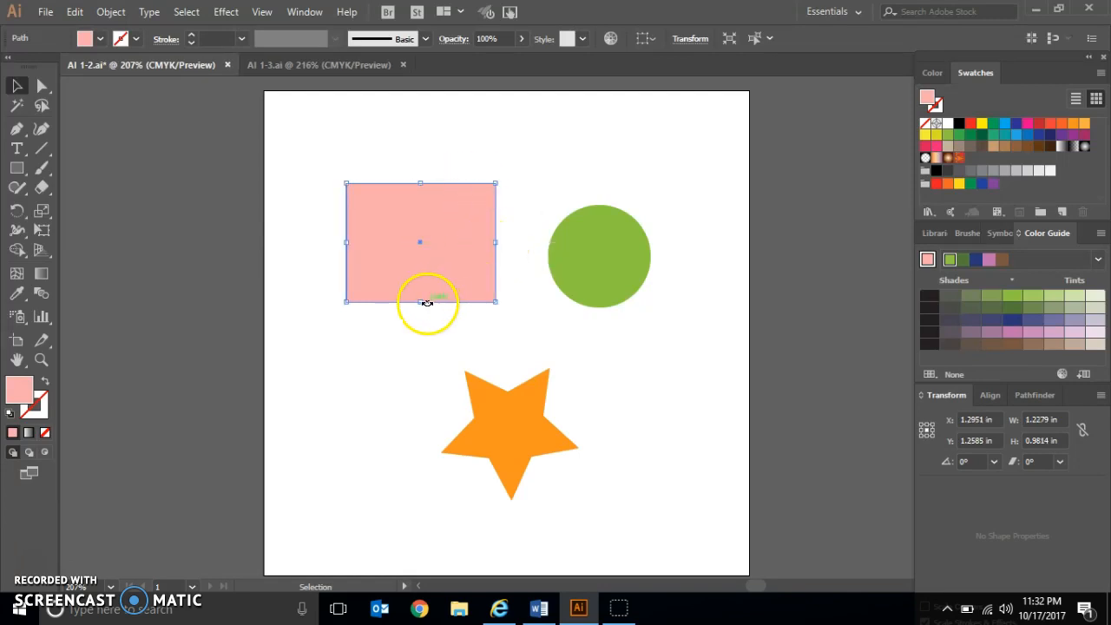
left_click_drag(422, 303, 421, 341)
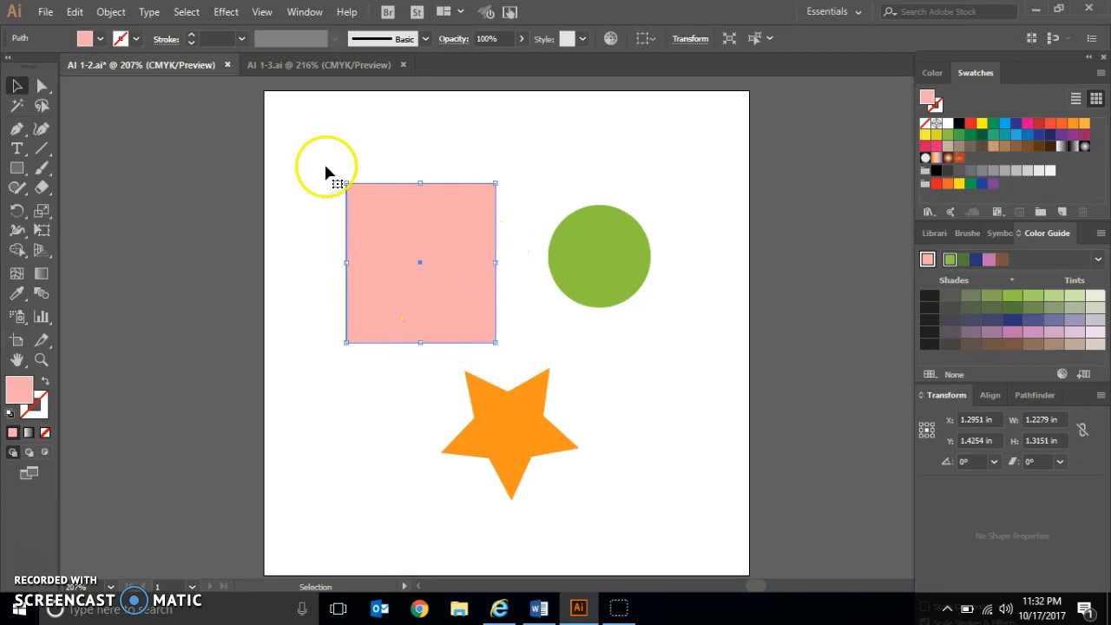
Step: Undo the three scale changes made to the pink square, one after another, to restore its original size
left_click(75, 12)
left_click(85, 32)
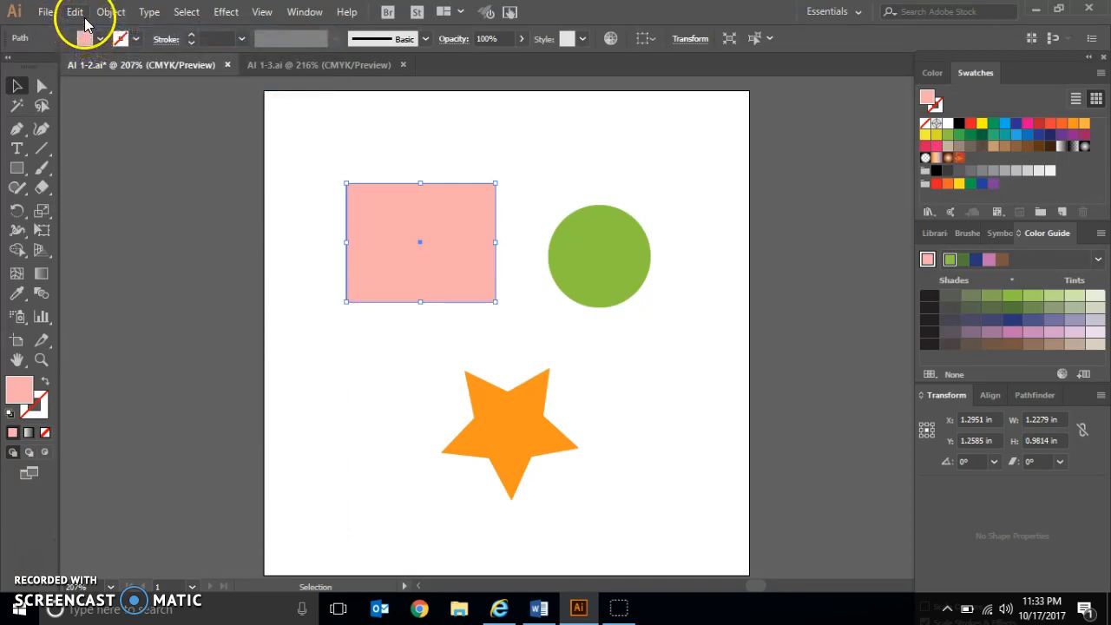
left_click(74, 12)
left_click(86, 32)
left_click(74, 12)
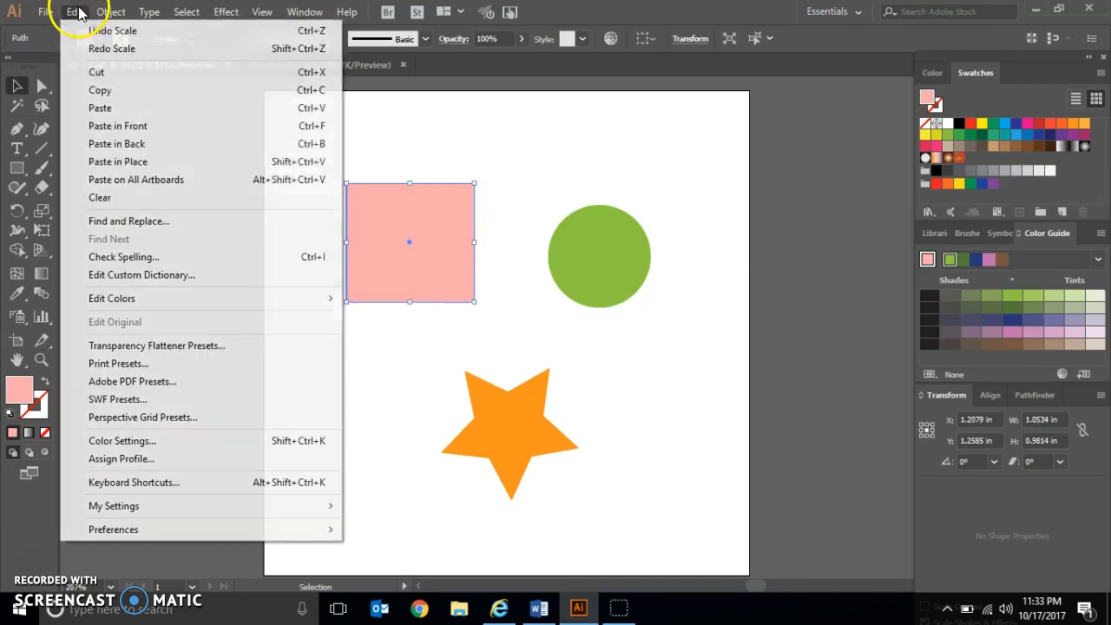
left_click(86, 33)
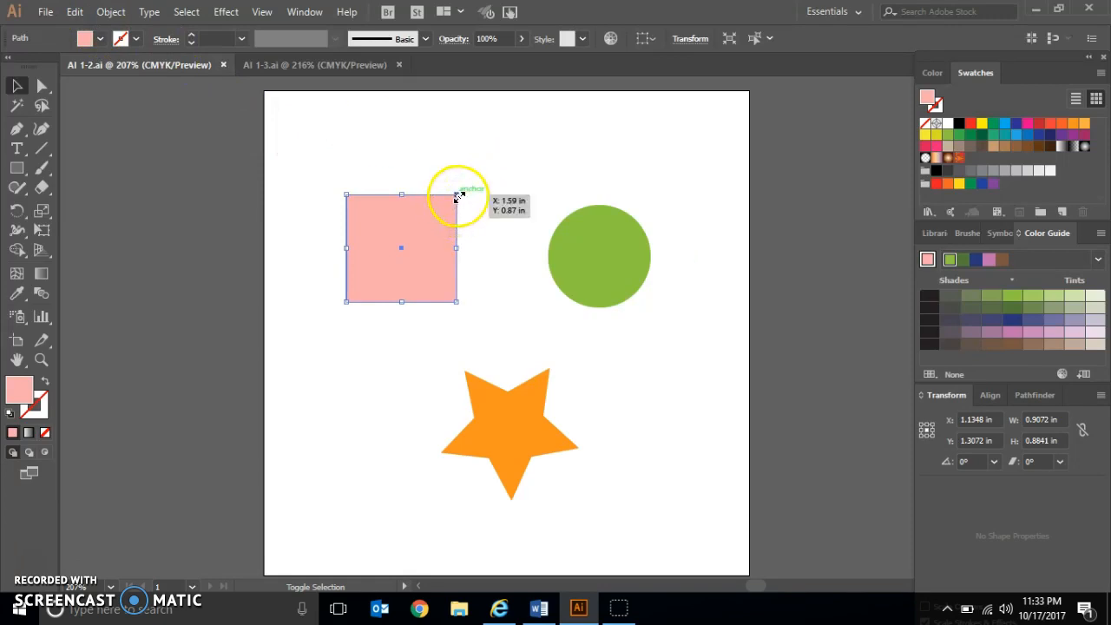
Step: Enlarge the pink square proportionally from its upper-left corner to about 1.36 in wide and 1.32 in high, and undo the scaling
left_click(345, 193)
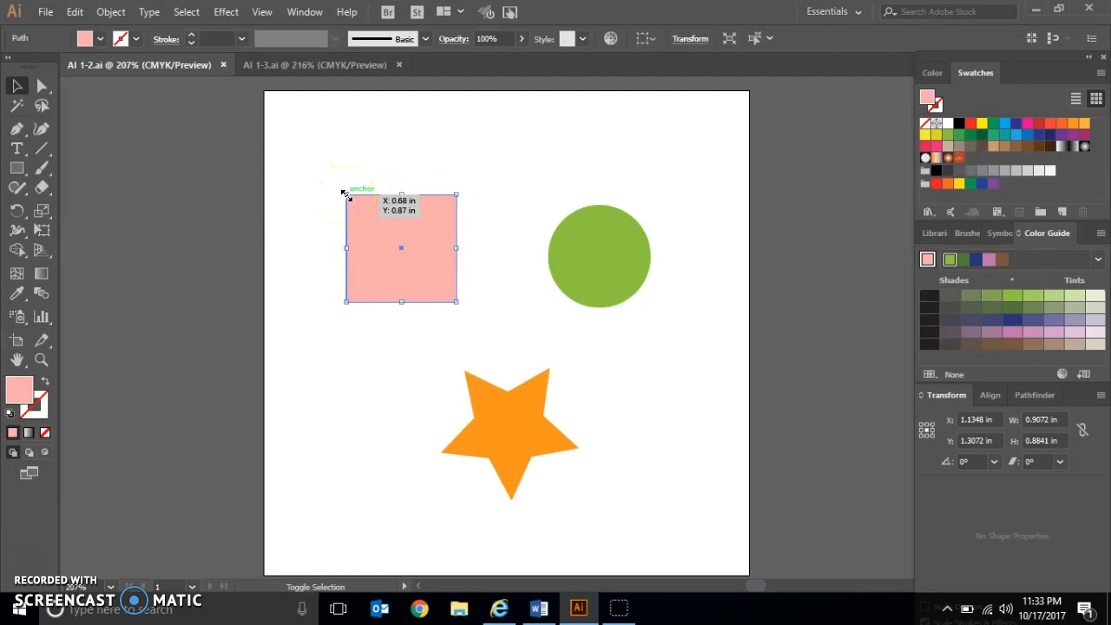
left_click_drag(344, 193, 276, 148)
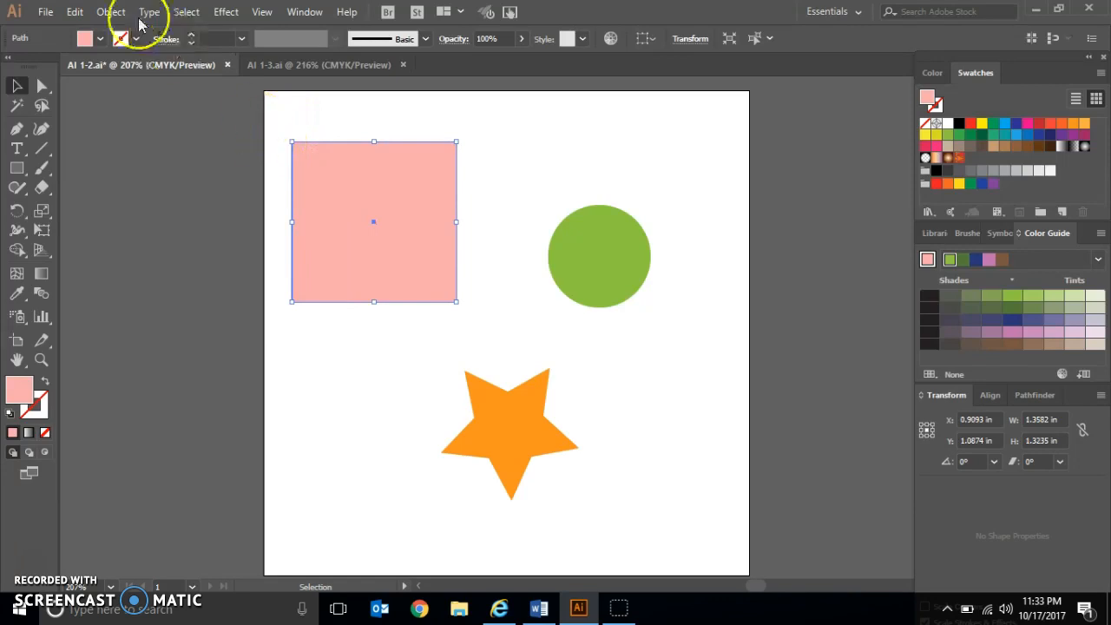
left_click(74, 12)
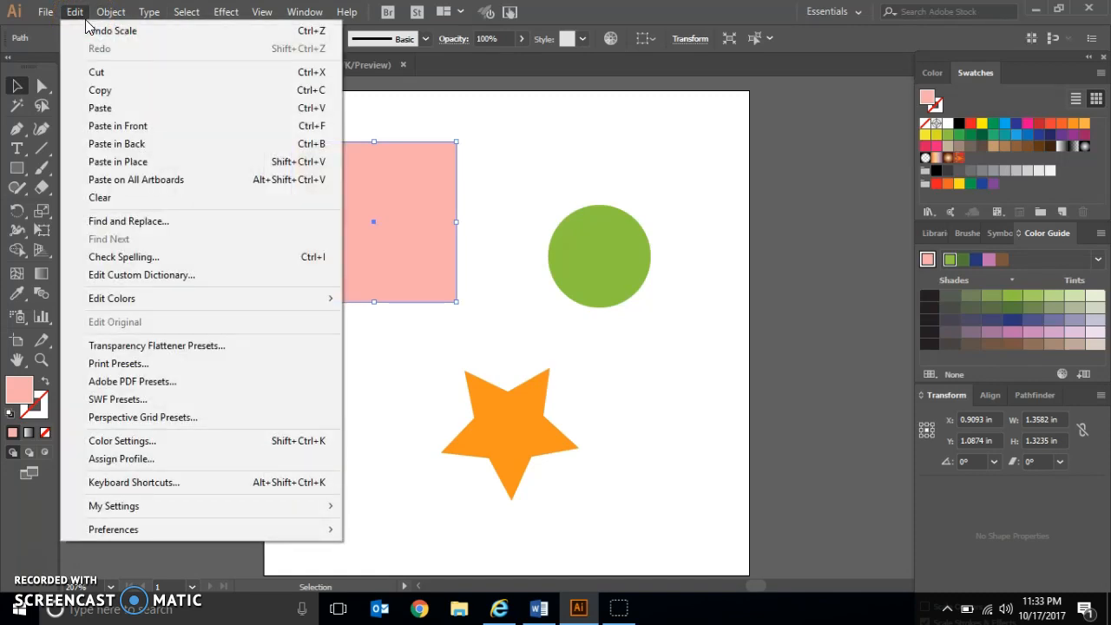
left_click(94, 31)
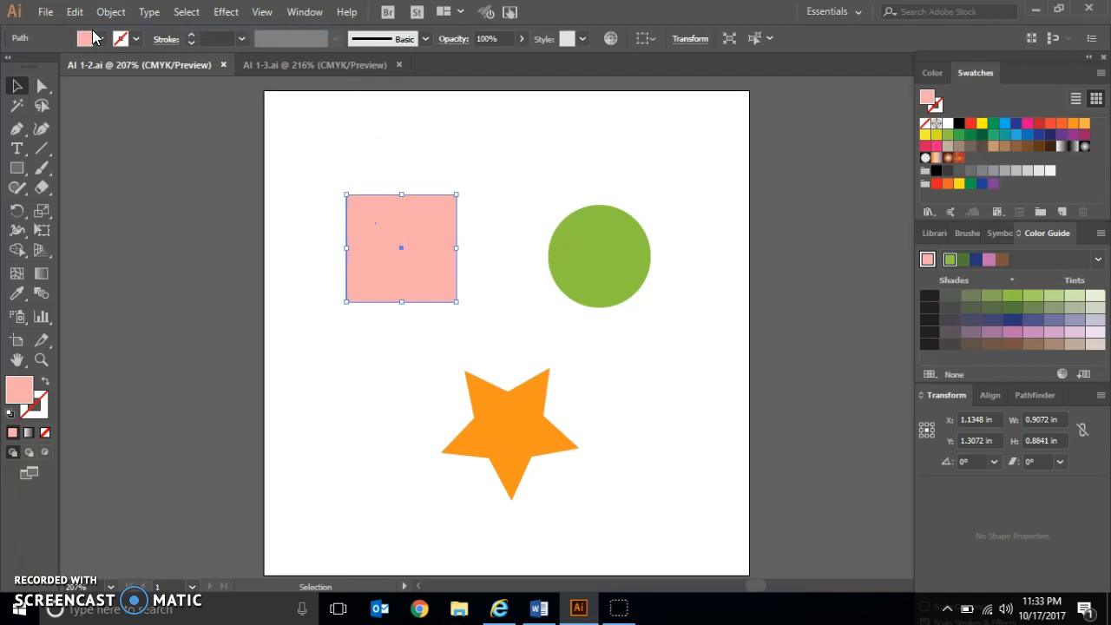
Step: Select the green circle, widen it from its centre to about 0.93 in, undo the scaling and deselect the circle
left_click(586, 249)
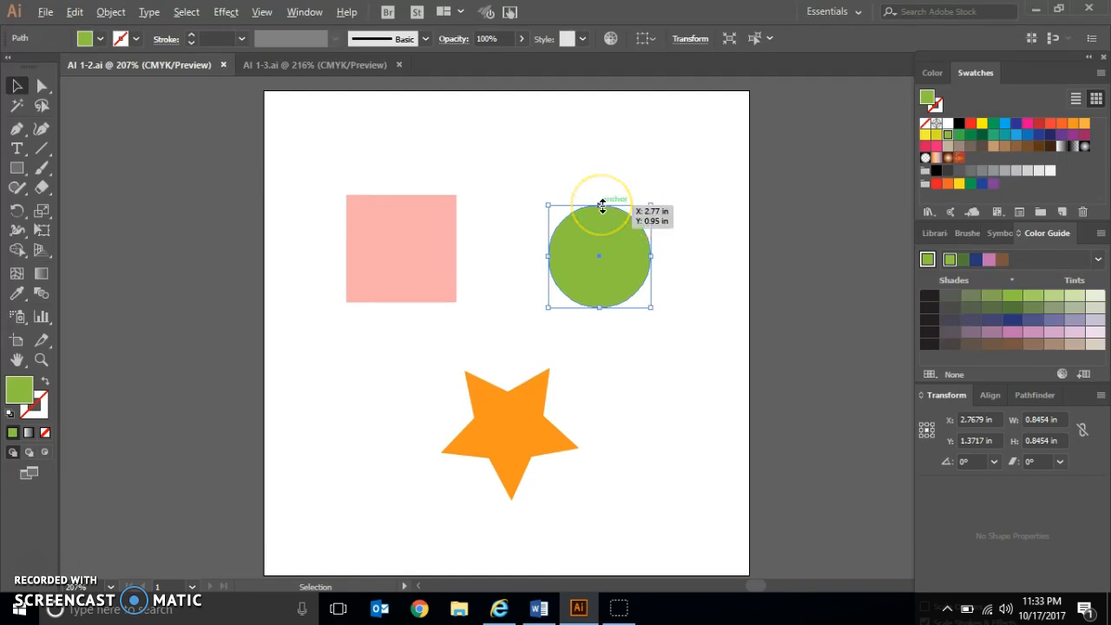
left_click_drag(603, 206, 653, 206)
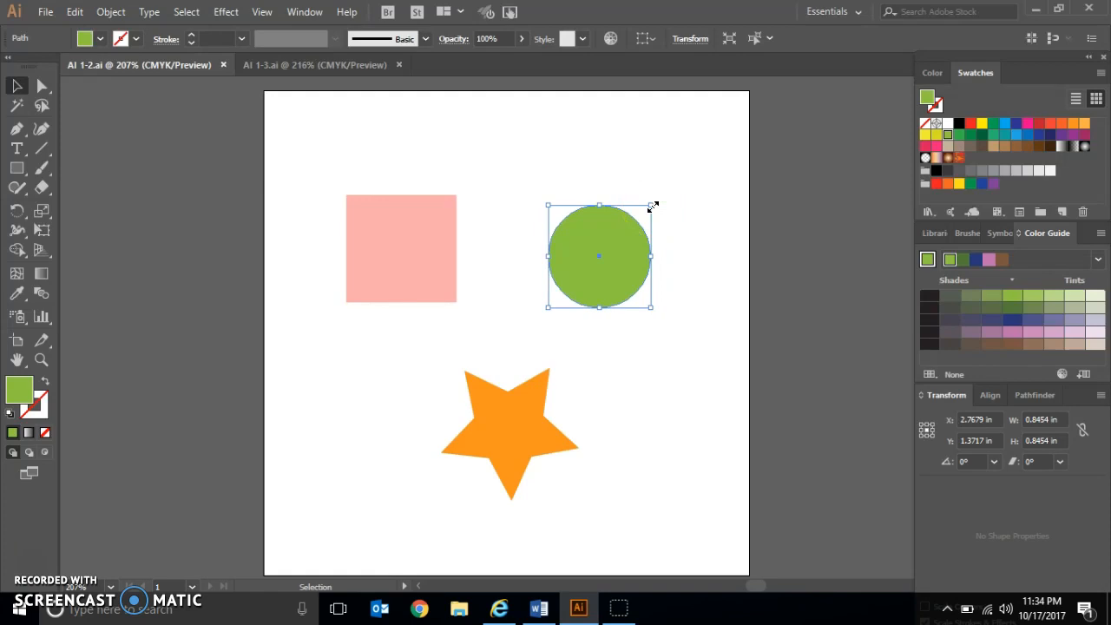
mouse_move(653, 206)
left_mouse_down()
mouse_move(682, 177)
mouse_move(656, 205)
left_mouse_up()
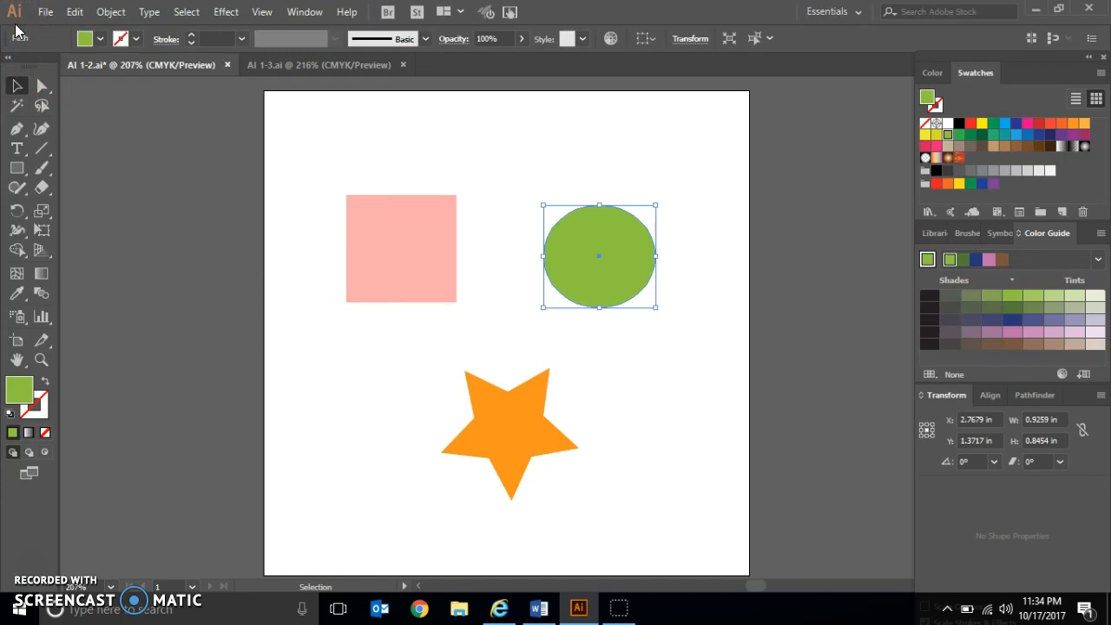
left_click(75, 11)
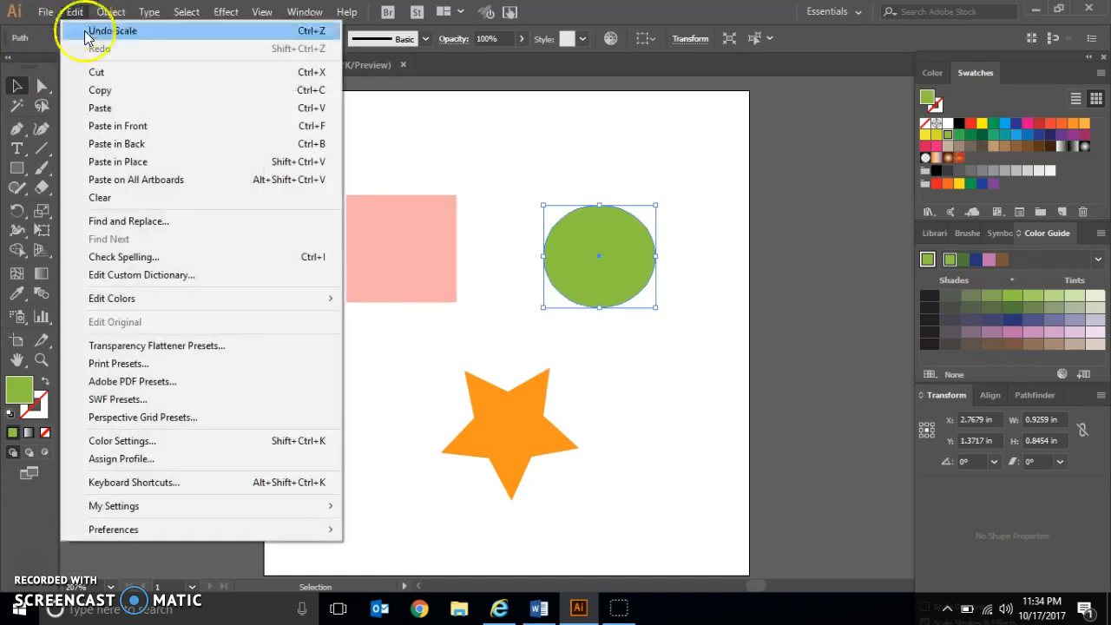
left_click(87, 32)
left_click(76, 13)
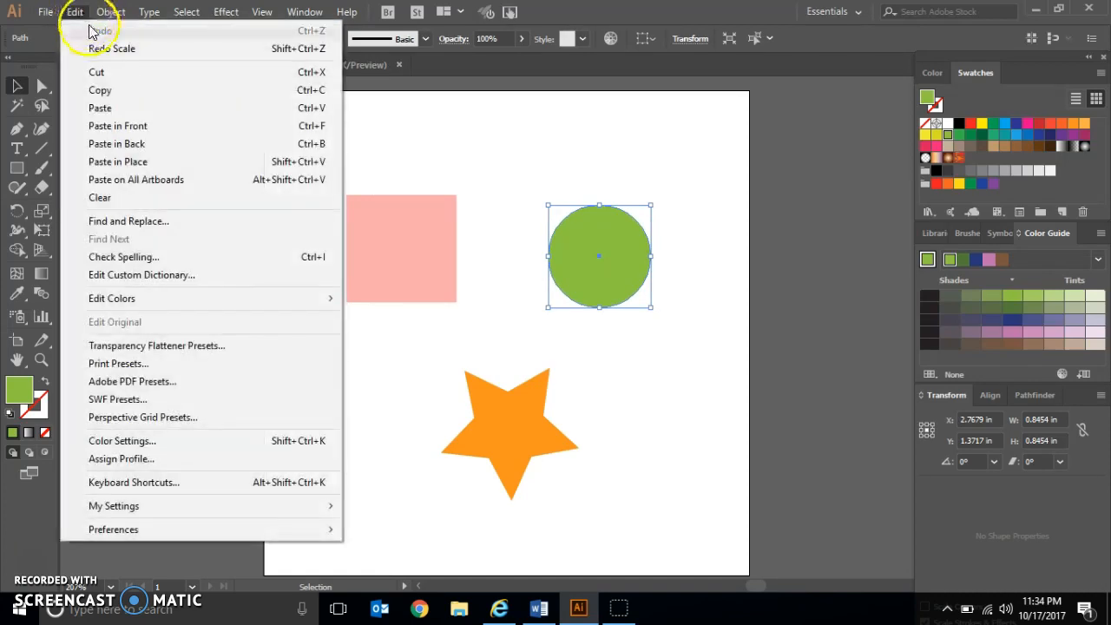
left_click(497, 176)
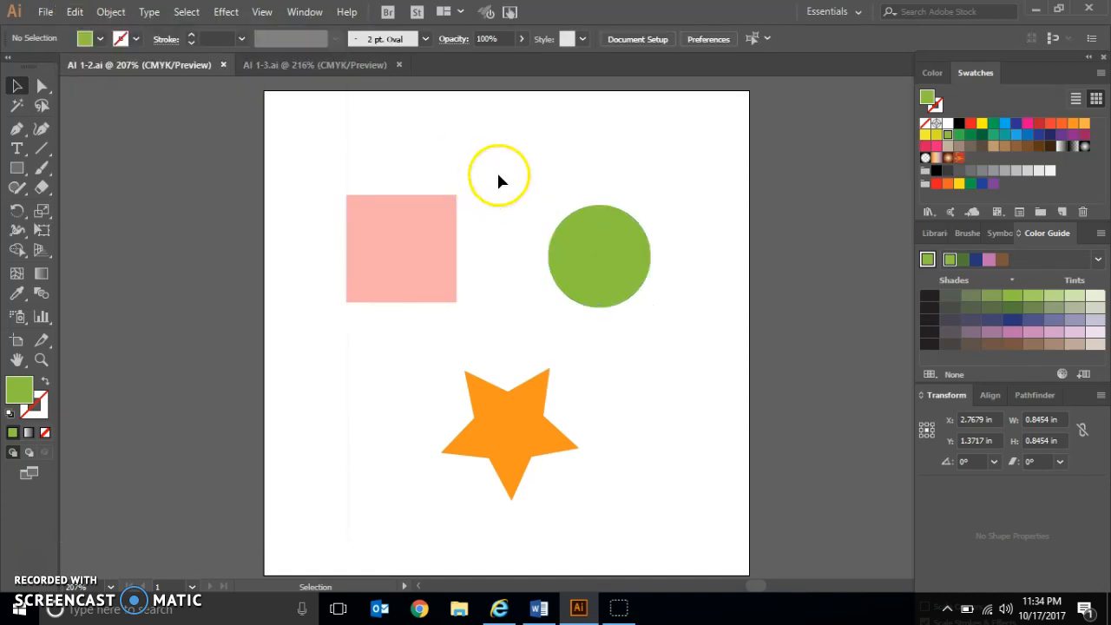
Step: Select all three shapes and shrink them together to about 1.85 in wide and 1.75 in high by their shared bounding box
left_click(380, 190)
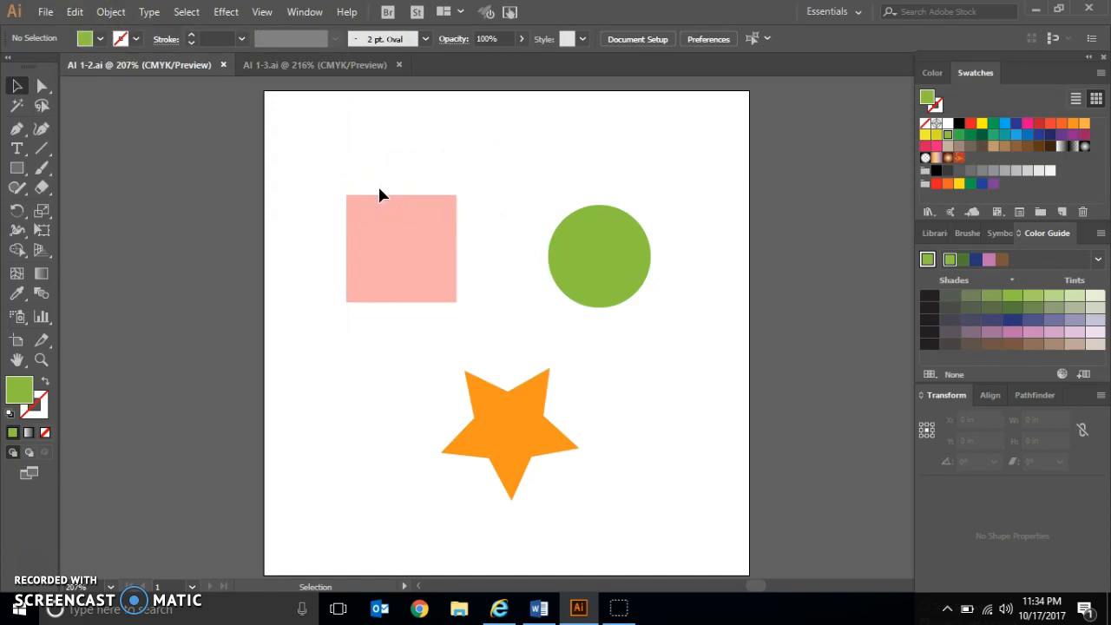
left_click(347, 69)
left_click(185, 13)
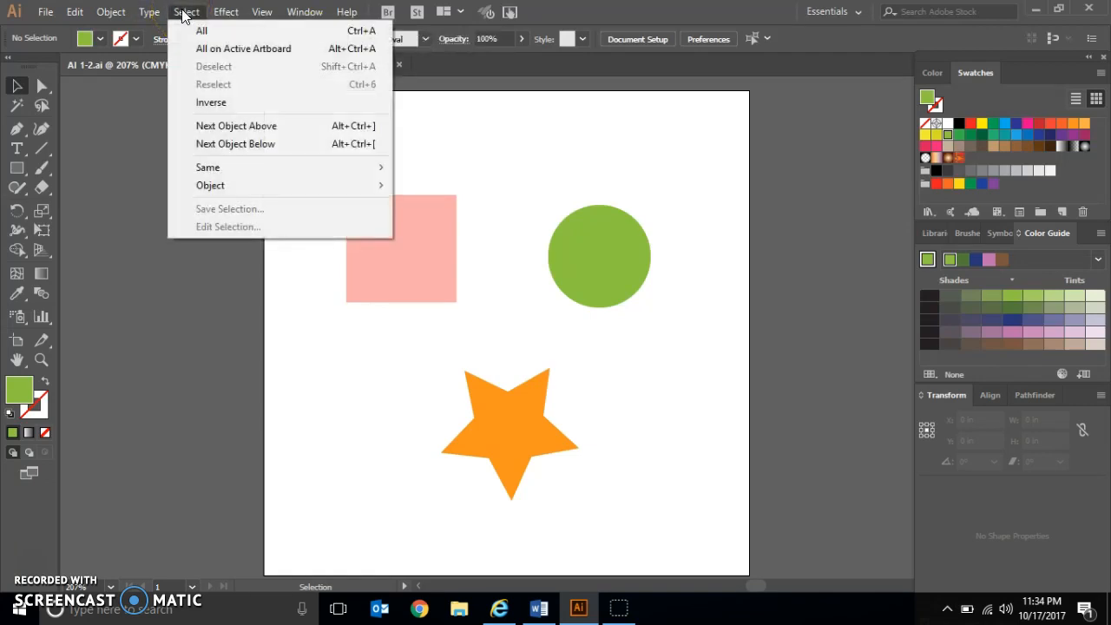
left_click(194, 27)
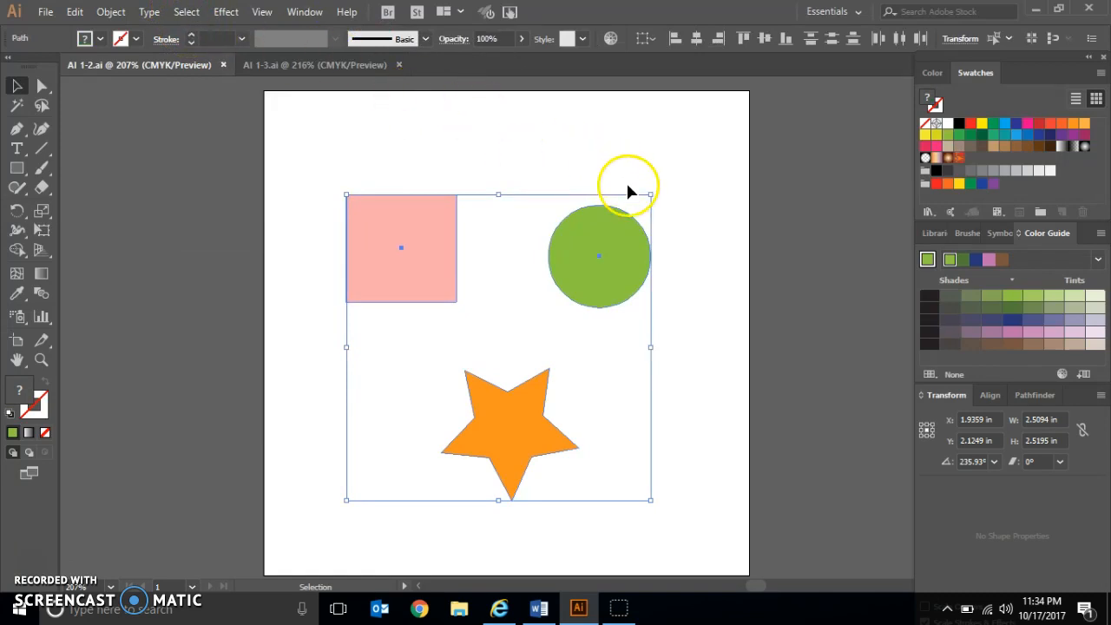
left_click_drag(651, 195, 571, 290)
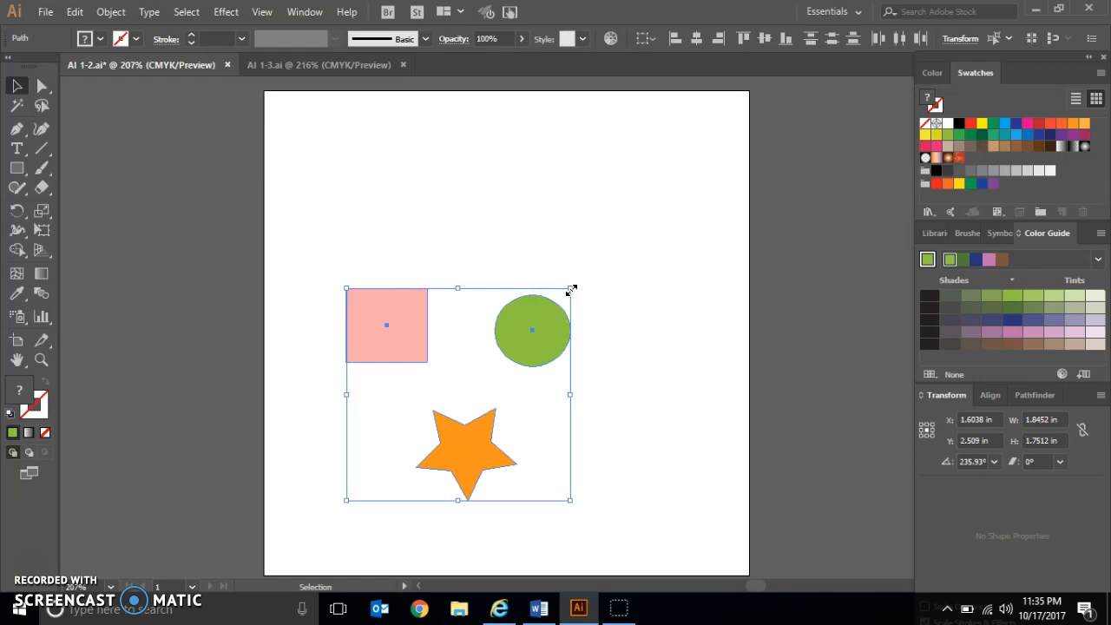
Step: Revert AI 1-2.ai to its saved version, discarding the current changes
left_click(44, 13)
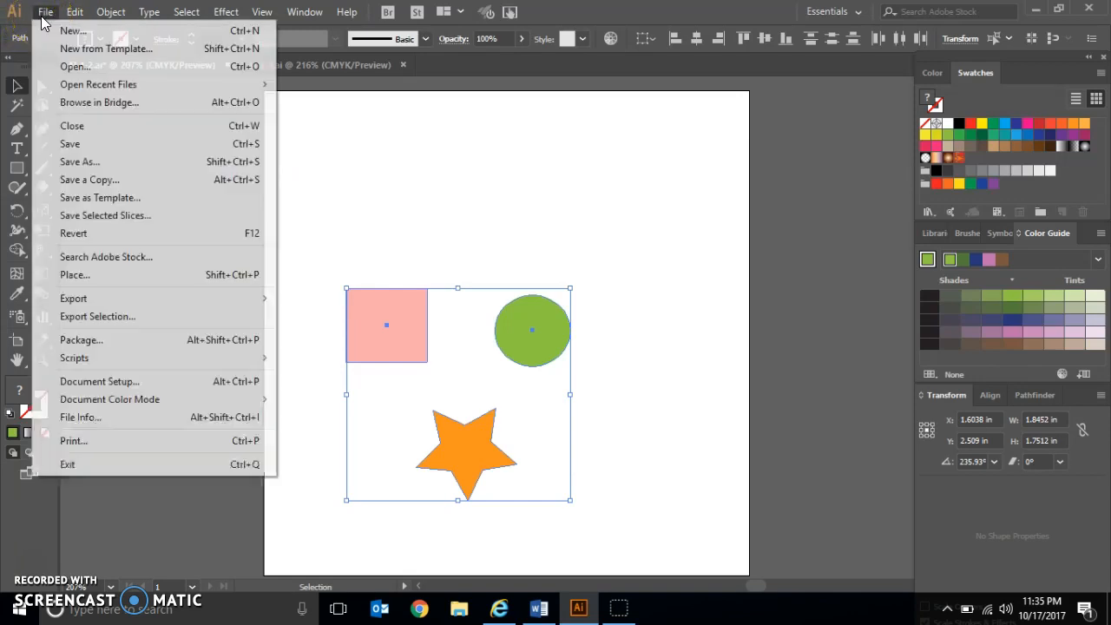
left_click(89, 235)
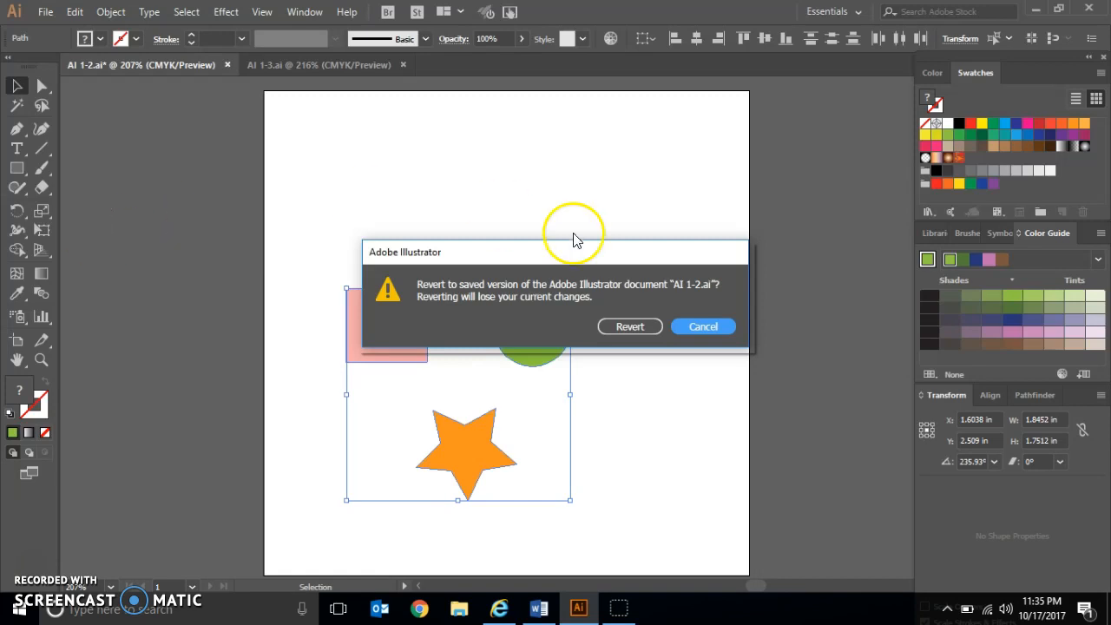
left_click(627, 328)
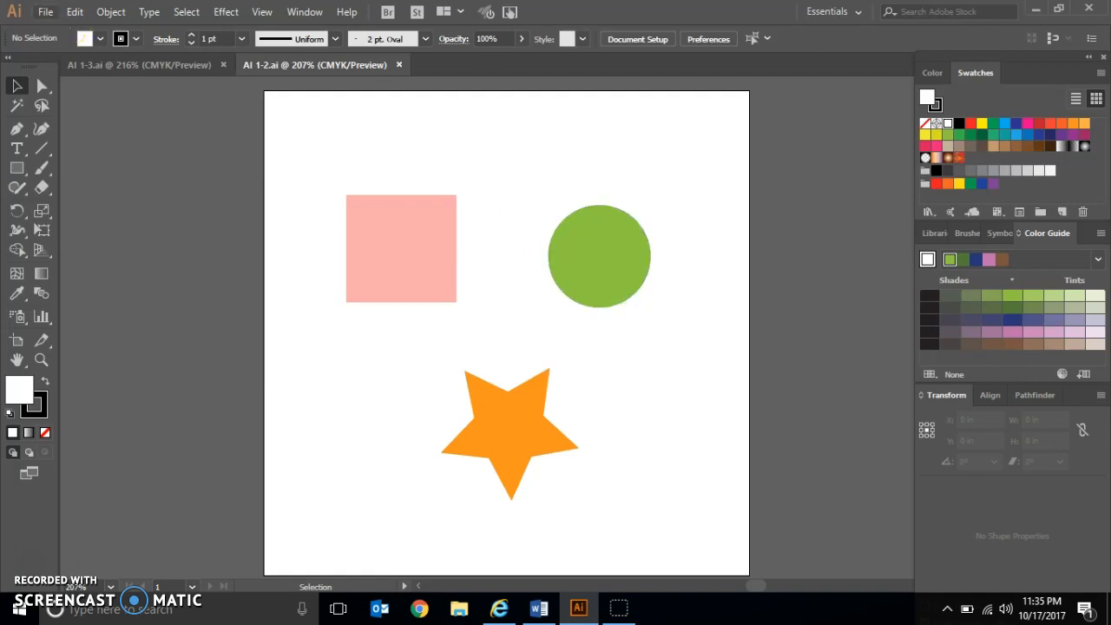
Step: Hide the bounding box and select the orange star with the Selection tool
left_click(252, 12)
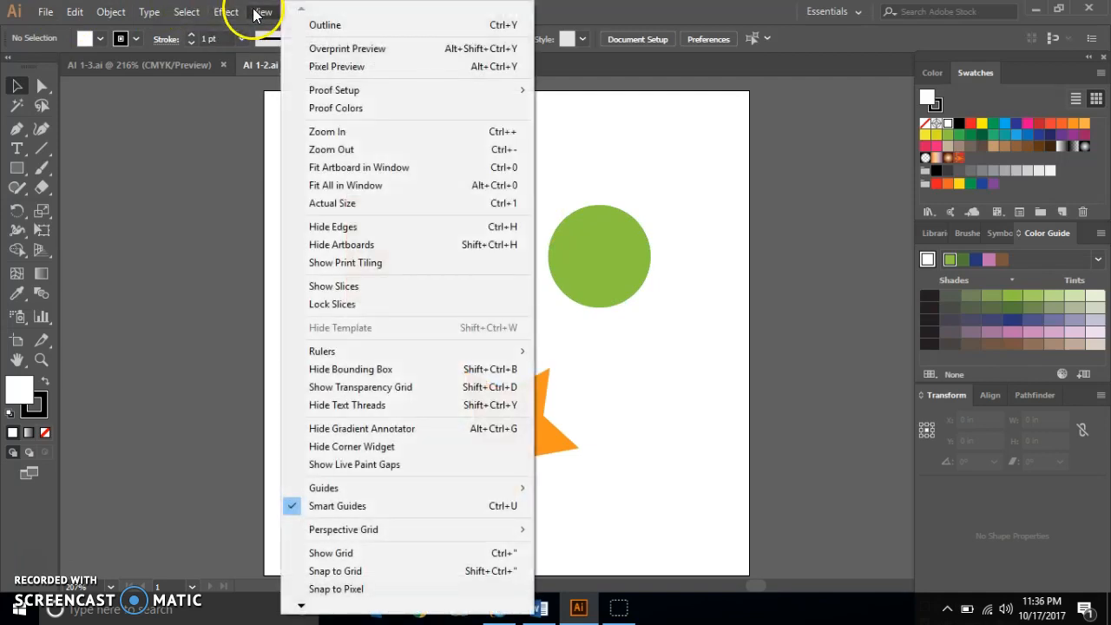
left_click(337, 375)
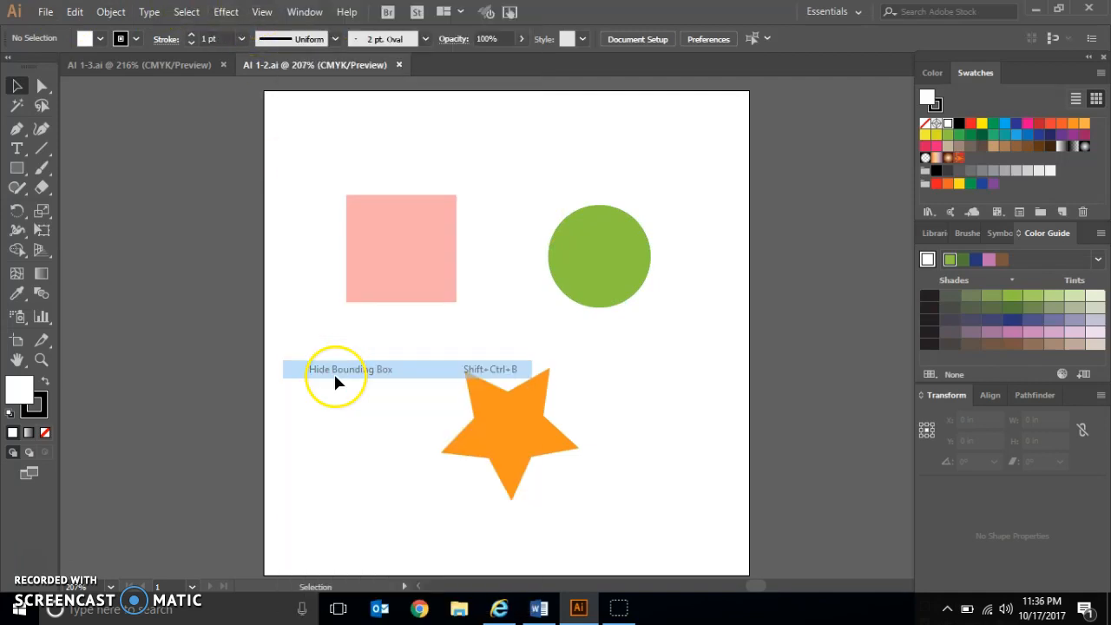
left_click(18, 85)
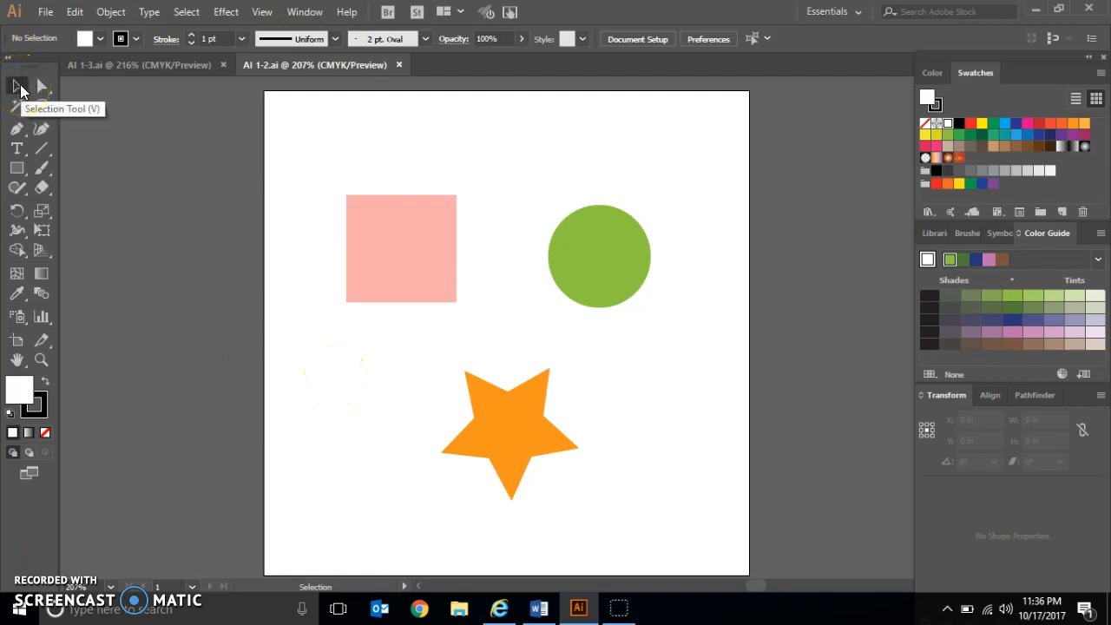
left_click(510, 434)
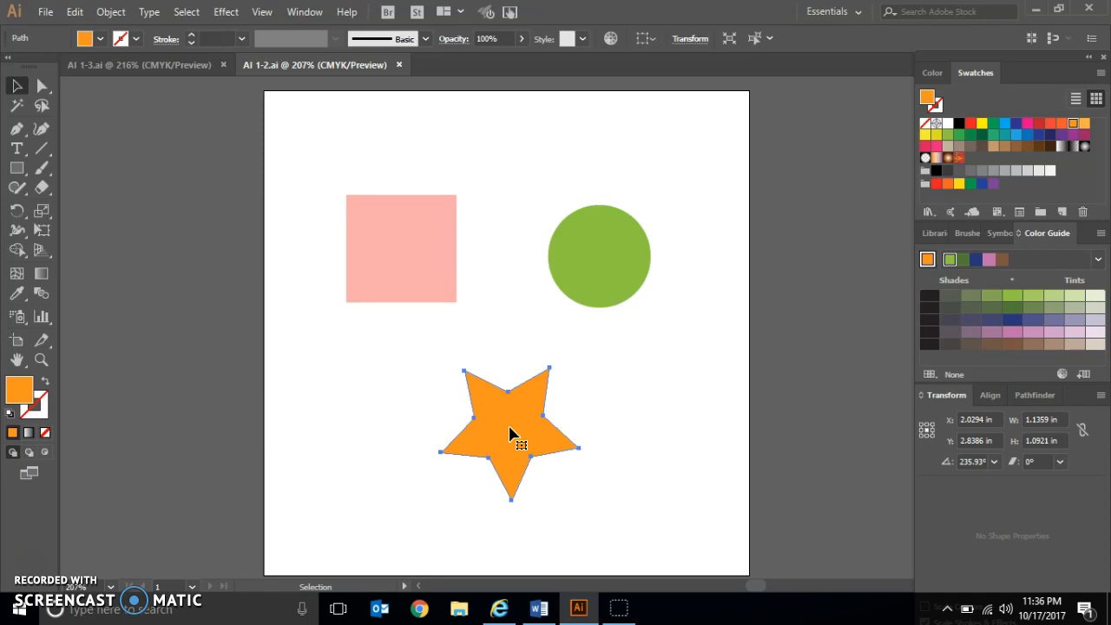
key("a")
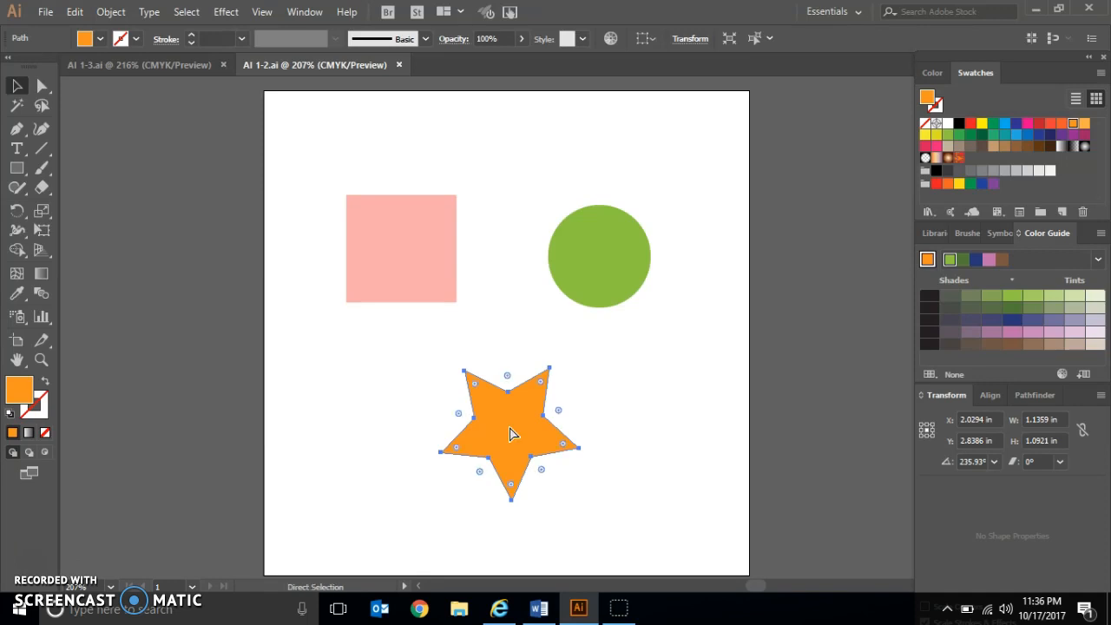
key("v")
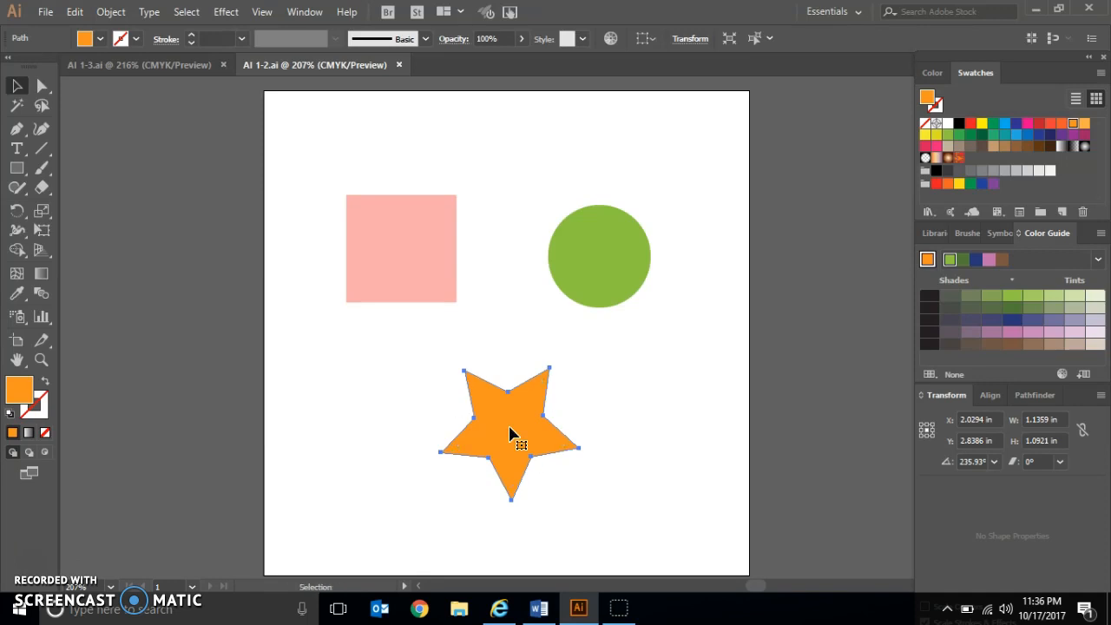
Step: Copy the orange star, paste a duplicate onto the artboard, and undo the paste
left_click(76, 12)
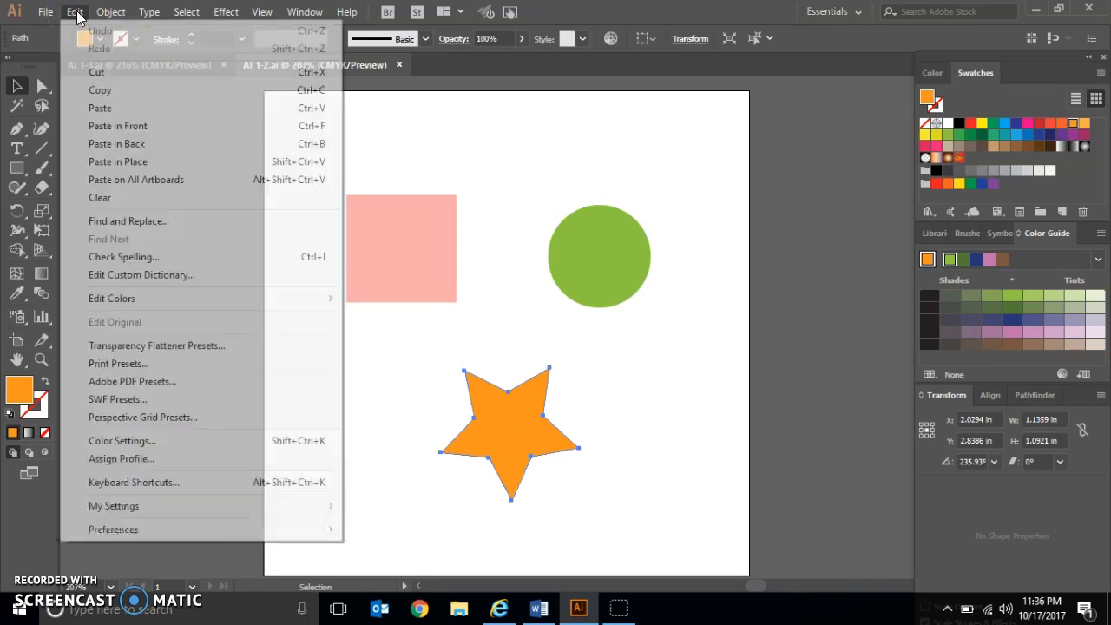
left_click(99, 108)
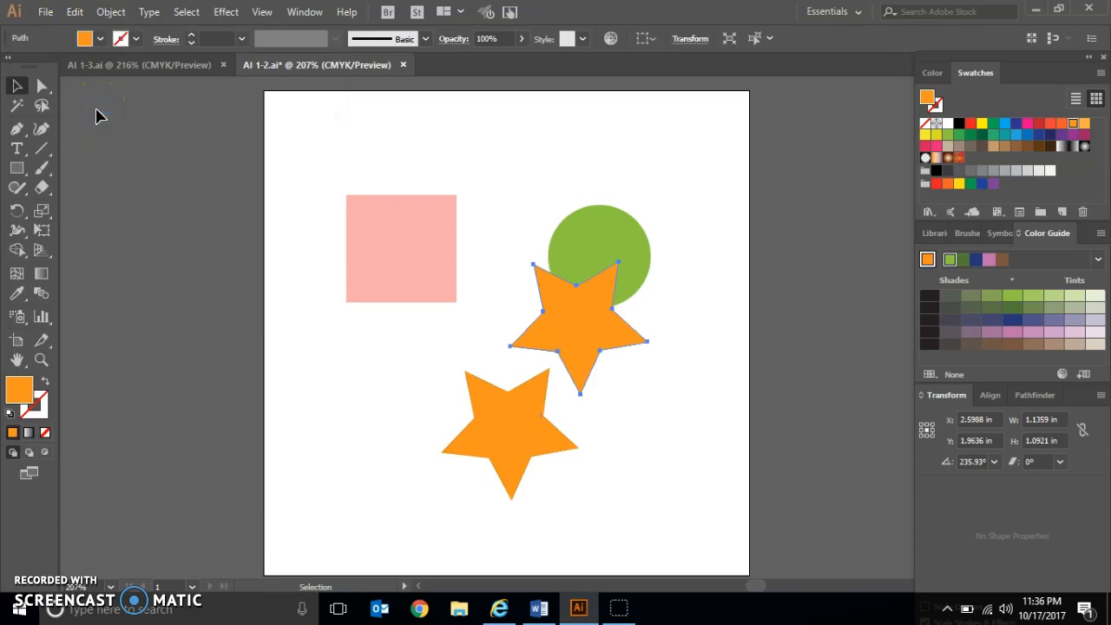
left_click(83, 40)
left_click(75, 12)
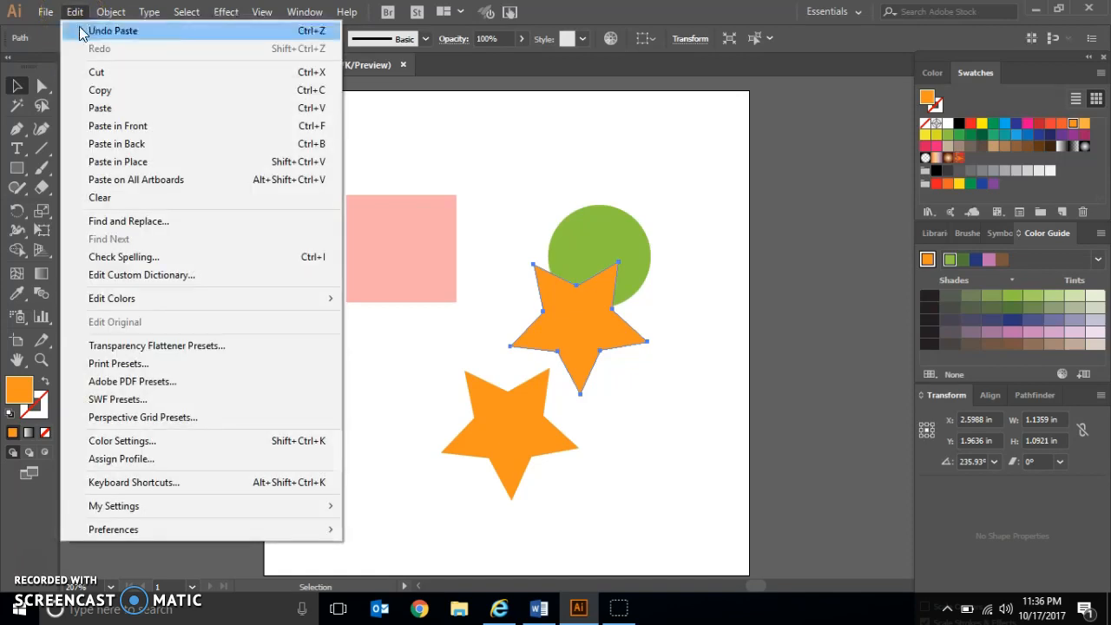
left_click(83, 31)
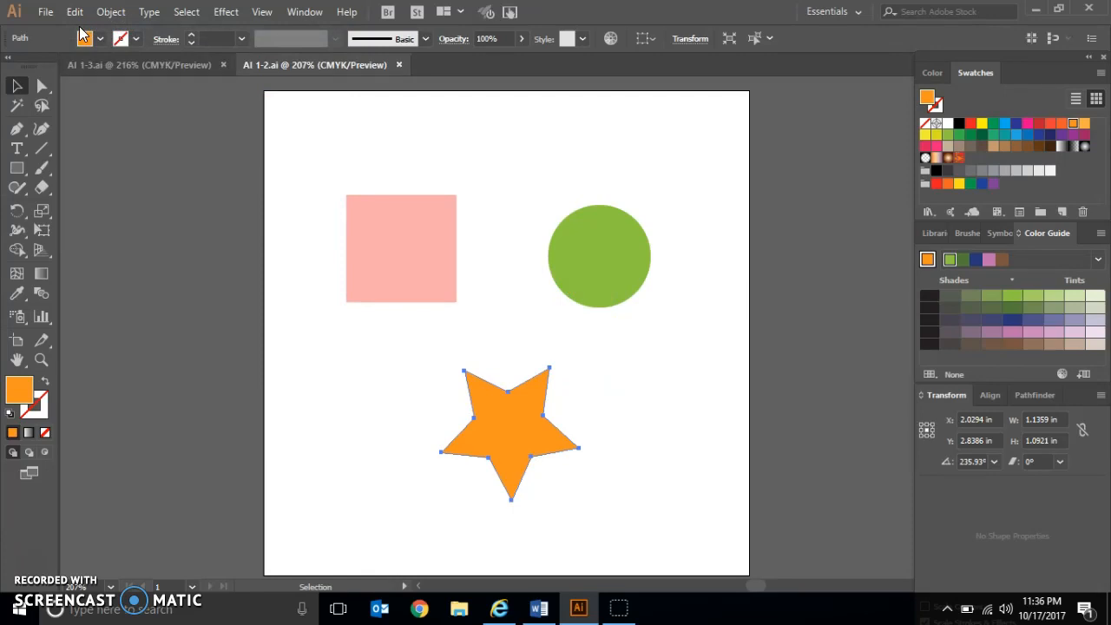
Step: Paste the copied star in front of the original and give it the pink square's fill with the Eyedropper tool
left_click(74, 12)
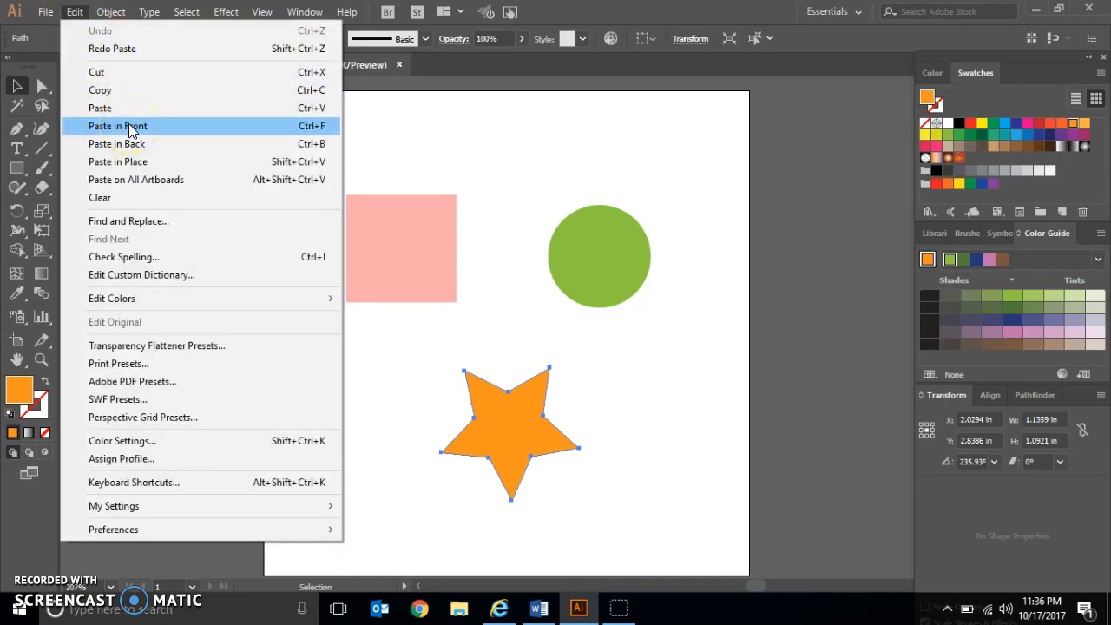
left_click(128, 127)
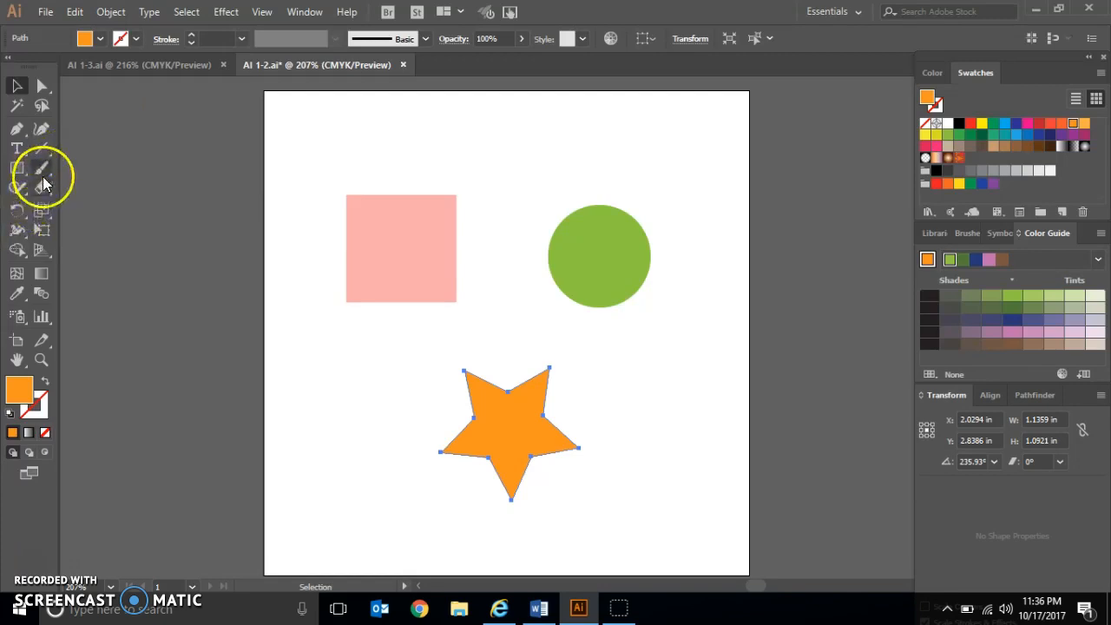
left_click(18, 294)
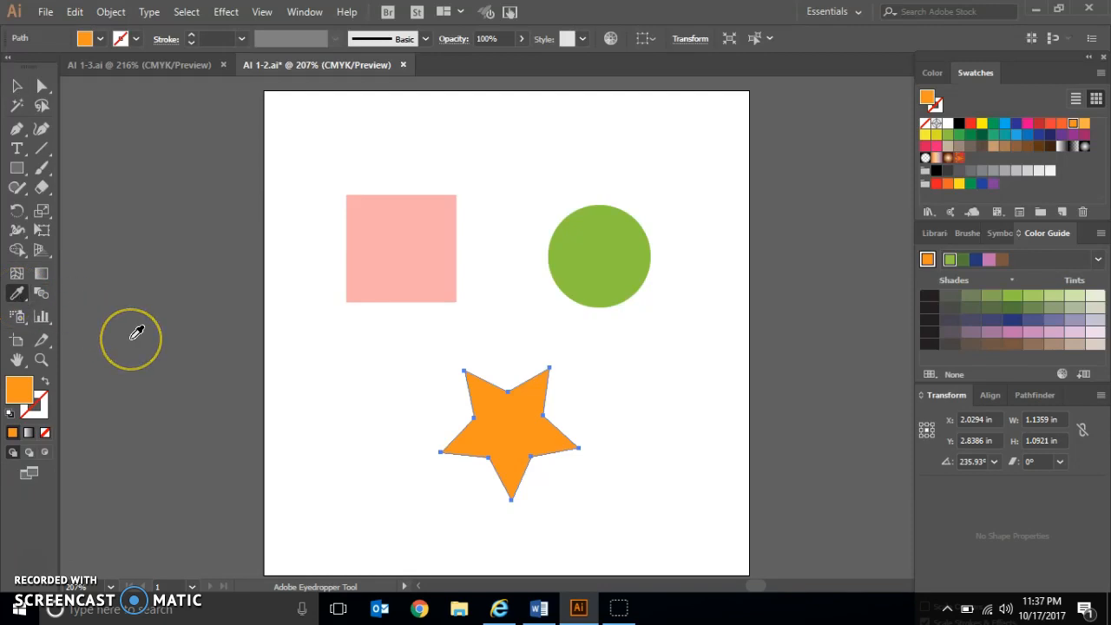
left_click(405, 235)
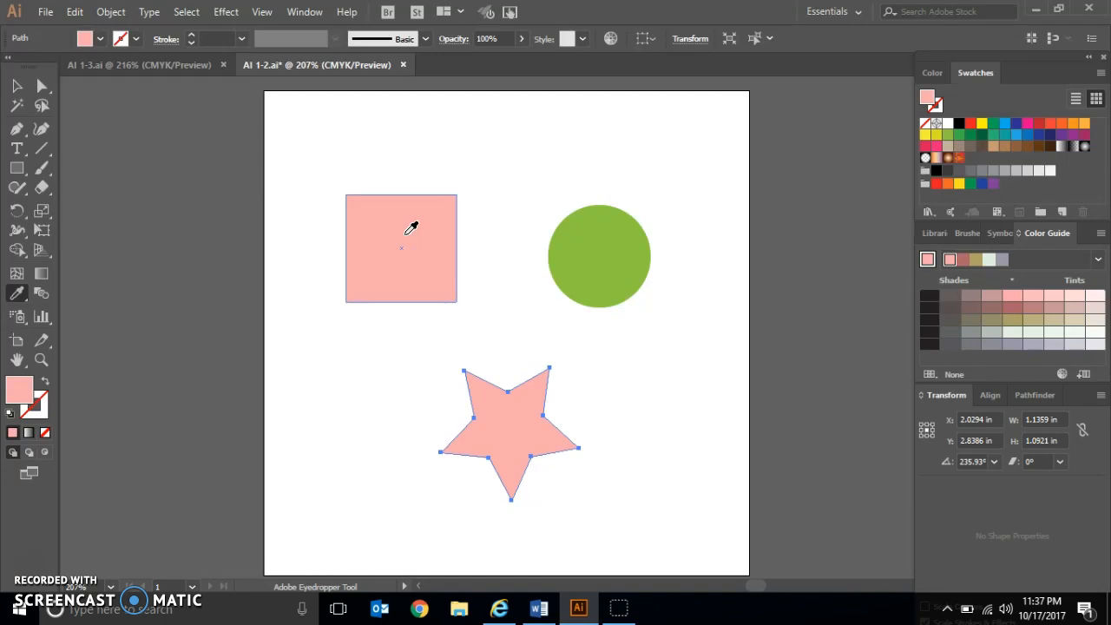
Step: Nudge the pink star about 0.06 in to the right, offsetting it from the orange star behind it
key("Right")
key("Right")
key("Right")
key("Right")
key("Right")
key("Right")
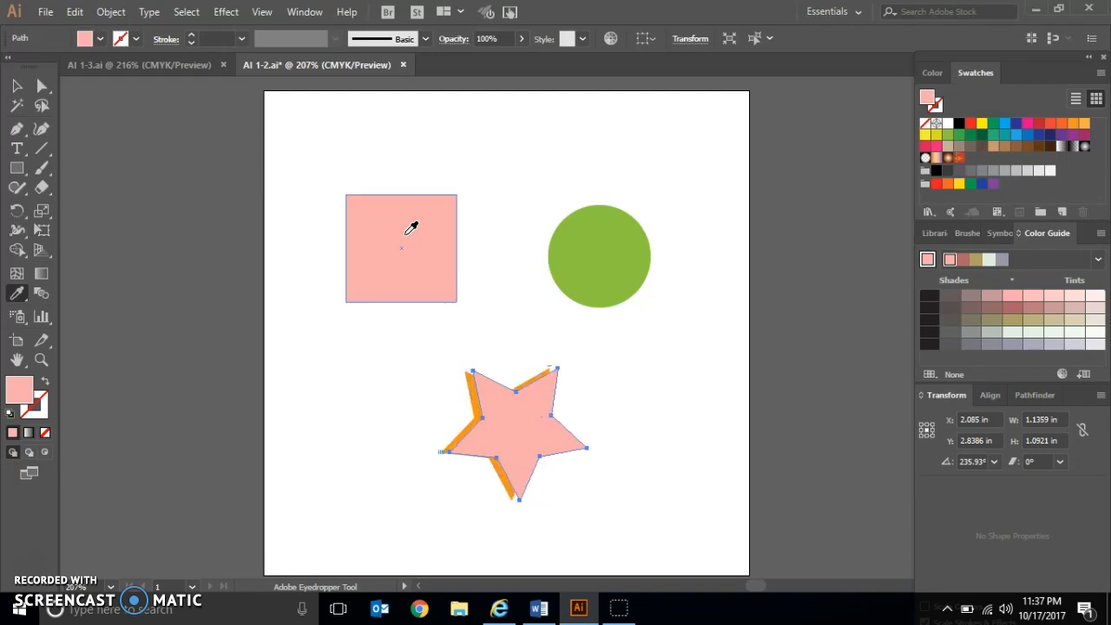
Step: Nudge the pink star about 0.08 in farther right of the orange star
key("Right")
key("Right")
key("Right")
key("Right")
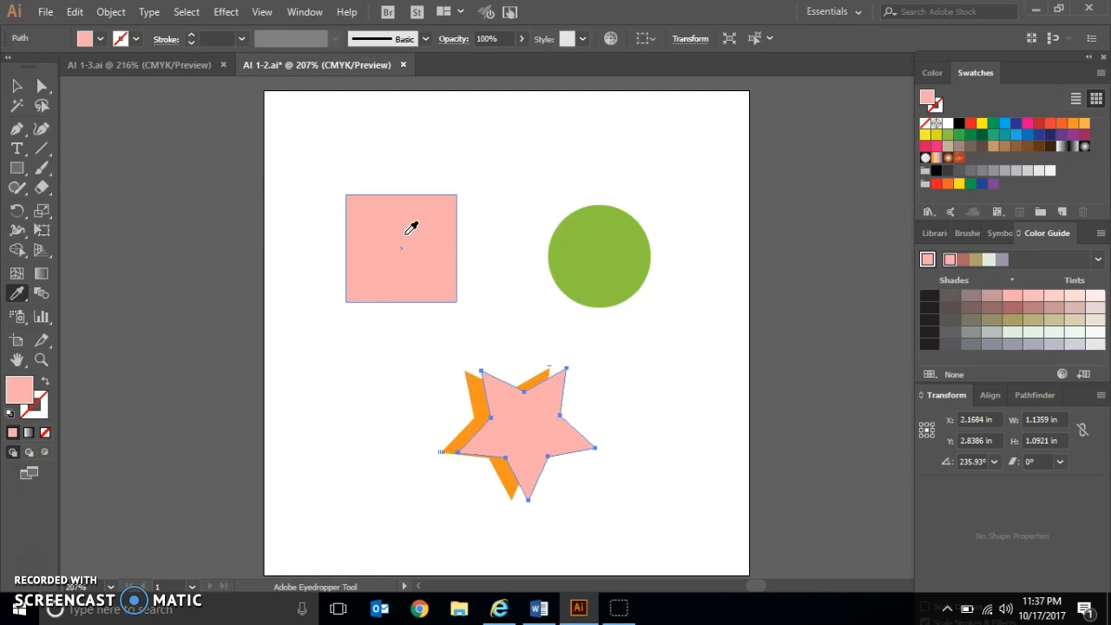
Step: Paste the copied star behind the original and give it the green circle's fill with the Eyedropper tool
left_click(74, 16)
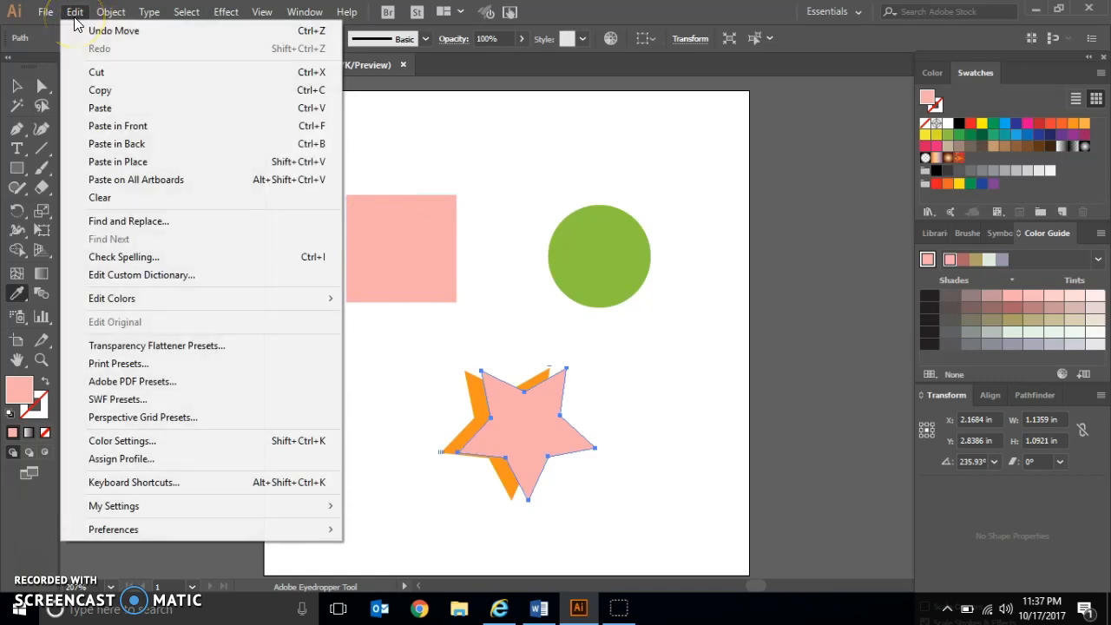
left_click(121, 151)
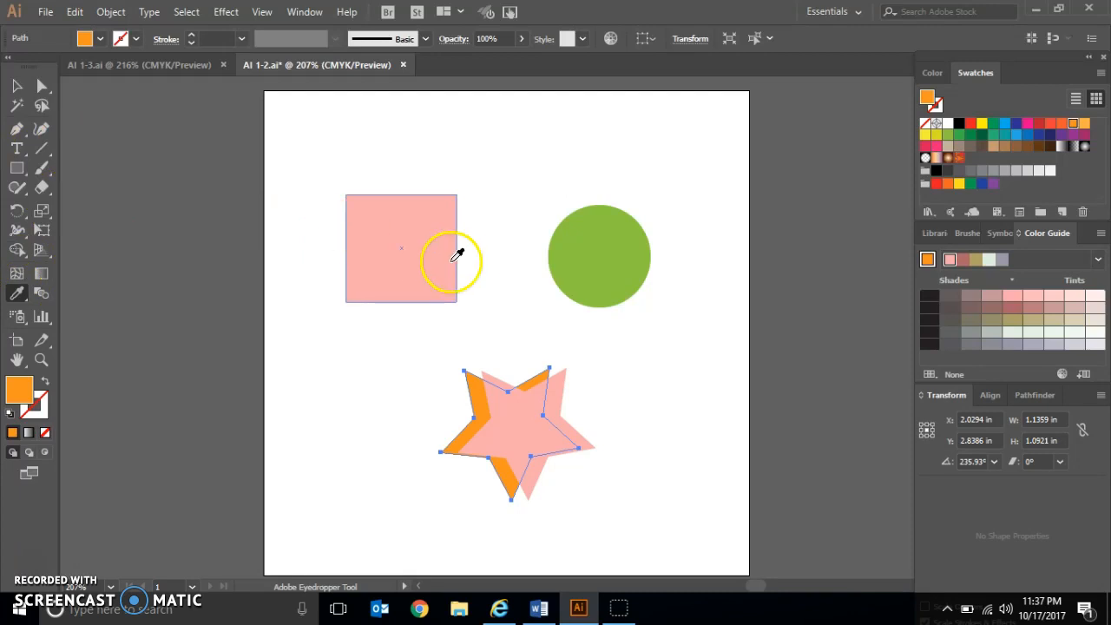
left_click(574, 249)
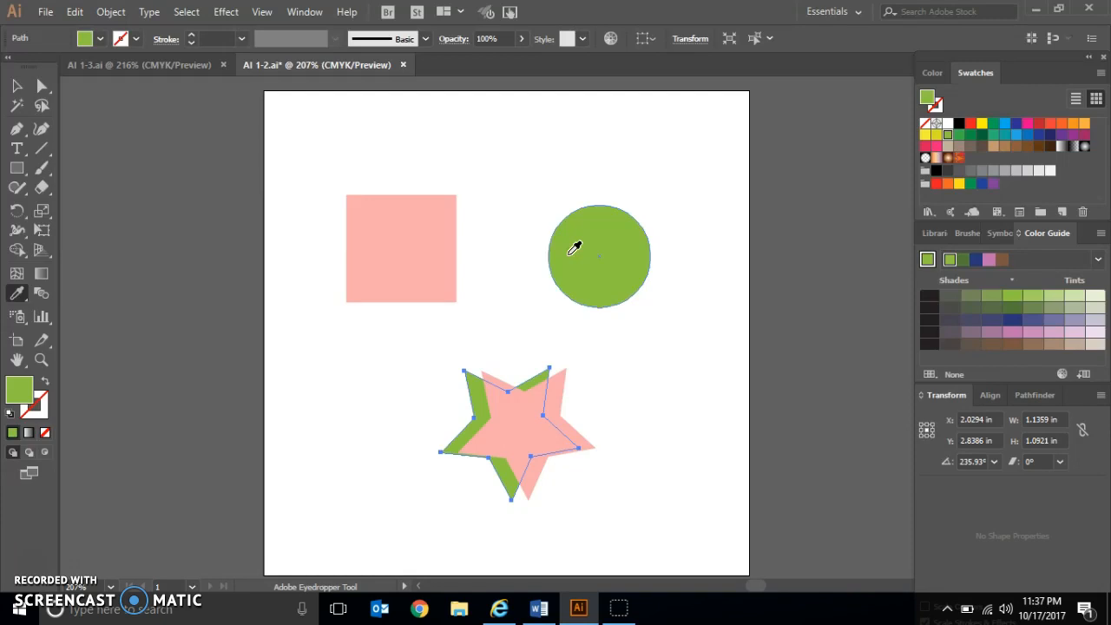
Step: Nudge the green star about 0.14 in to the left so it is offset from the orange star
key("Left")
key("Left")
key("Left")
key("Left")
key("Left")
key("Left")
key("Left")
key("Left")
key("Left")
key("Left")
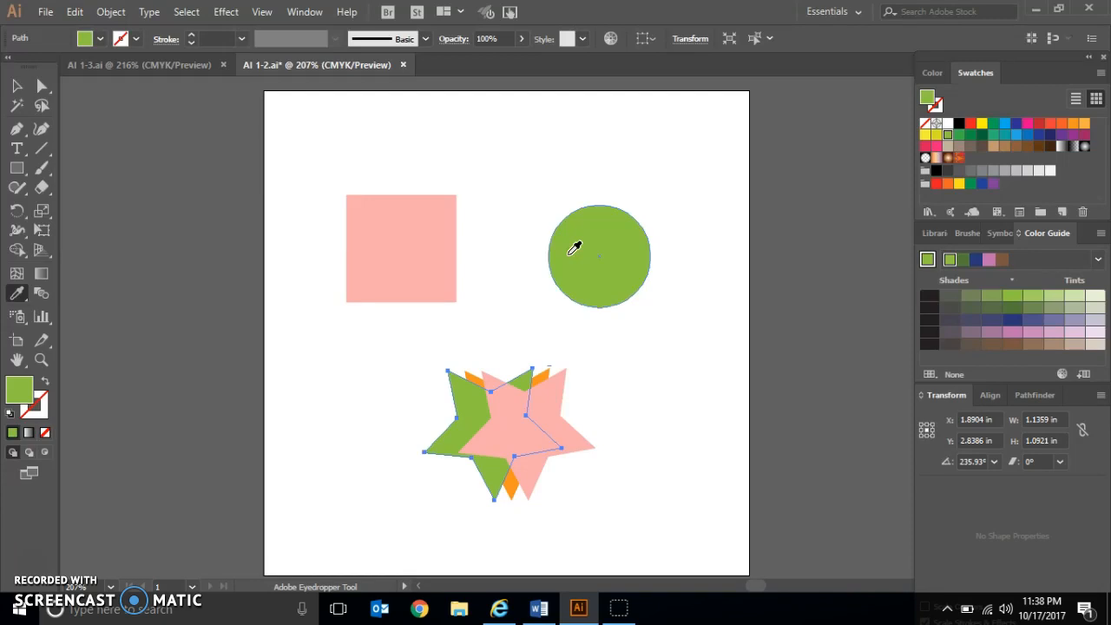
Step: With the Selection tool, duplicate the green circle and place the copy centred on the pink square
left_click(541, 239)
left_click(16, 85)
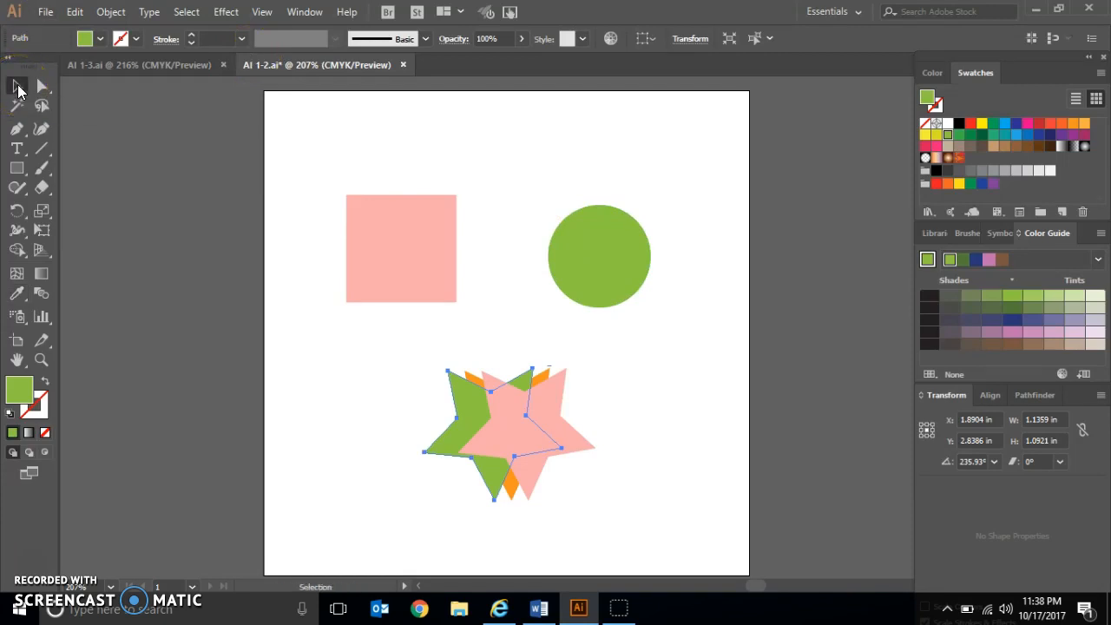
left_click(178, 166)
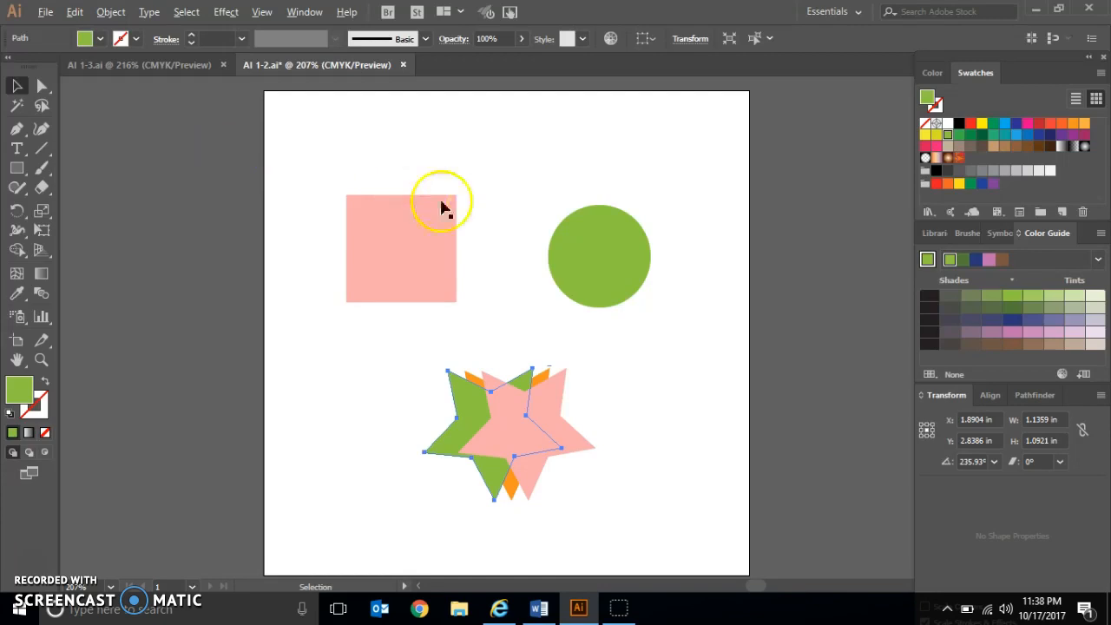
left_click(593, 246)
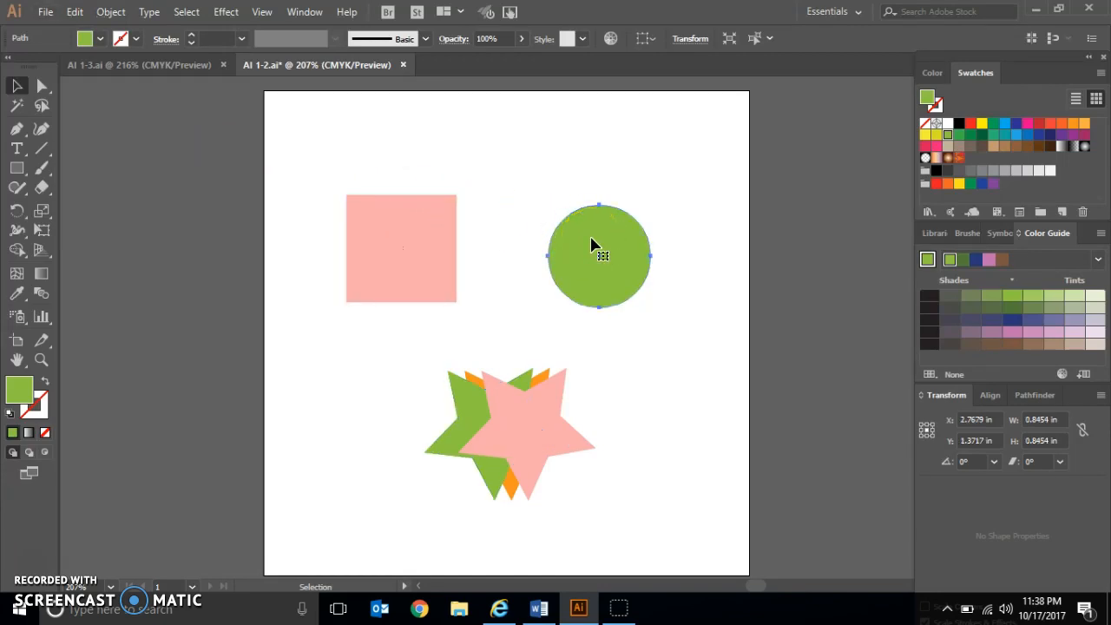
left_click_drag(590, 243, 396, 238)
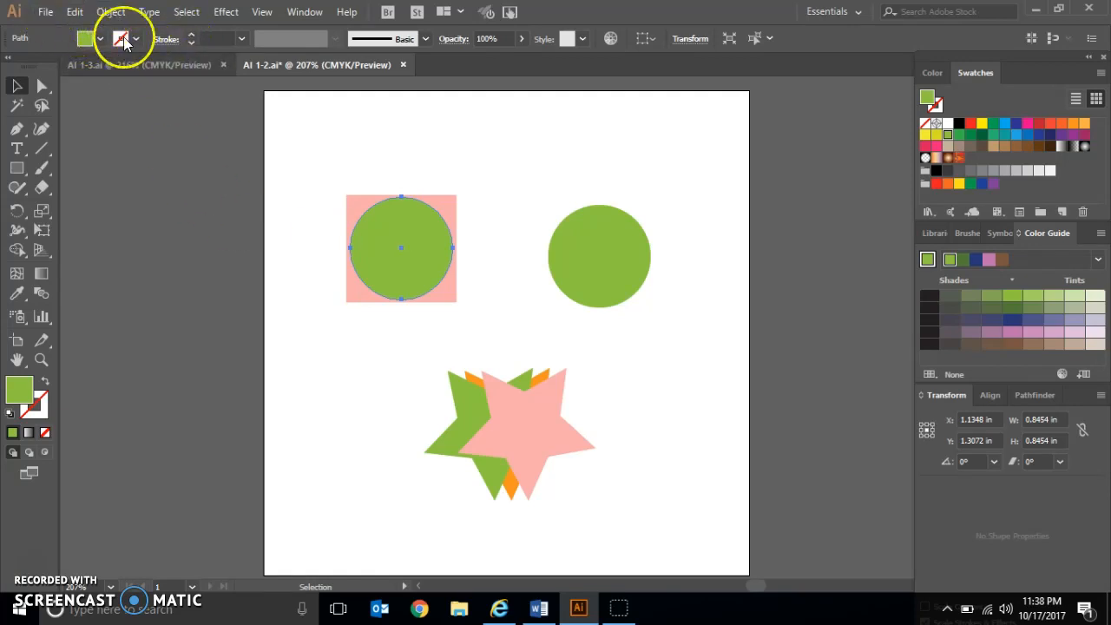
Step: Switch to the AI 1-3.ai document, show all its hidden objects, and deselect them
left_click(180, 71)
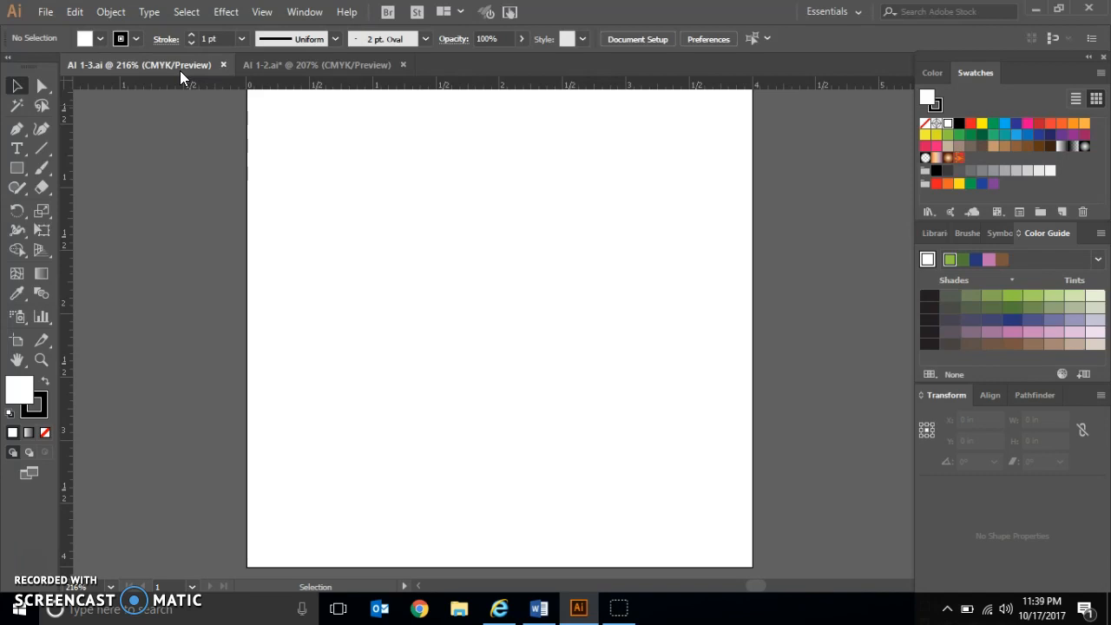
left_click(117, 16)
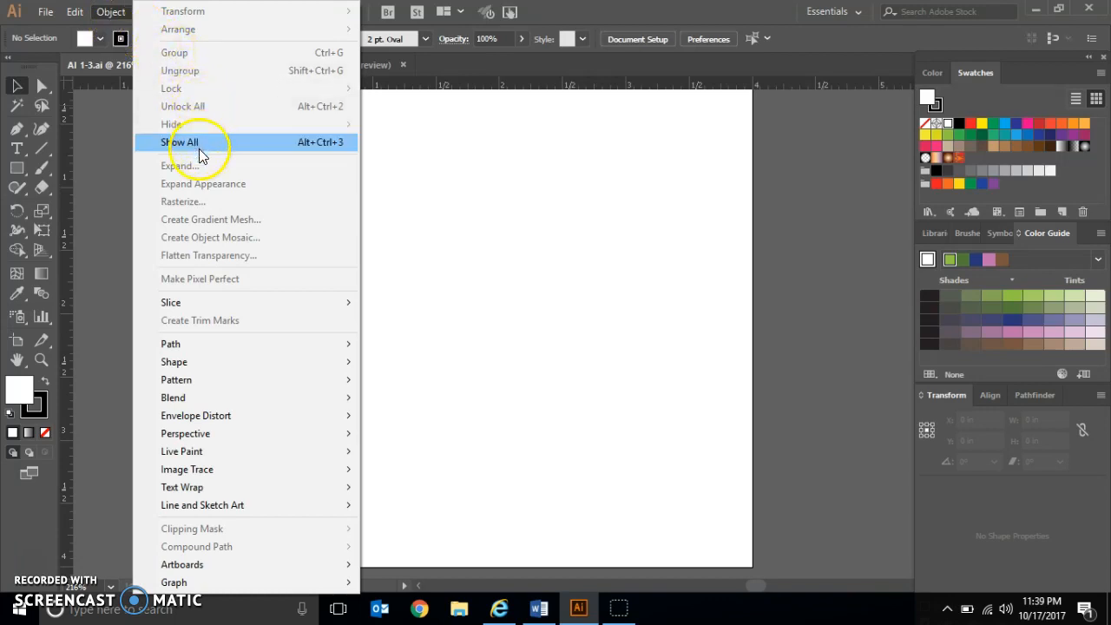
left_click(170, 142)
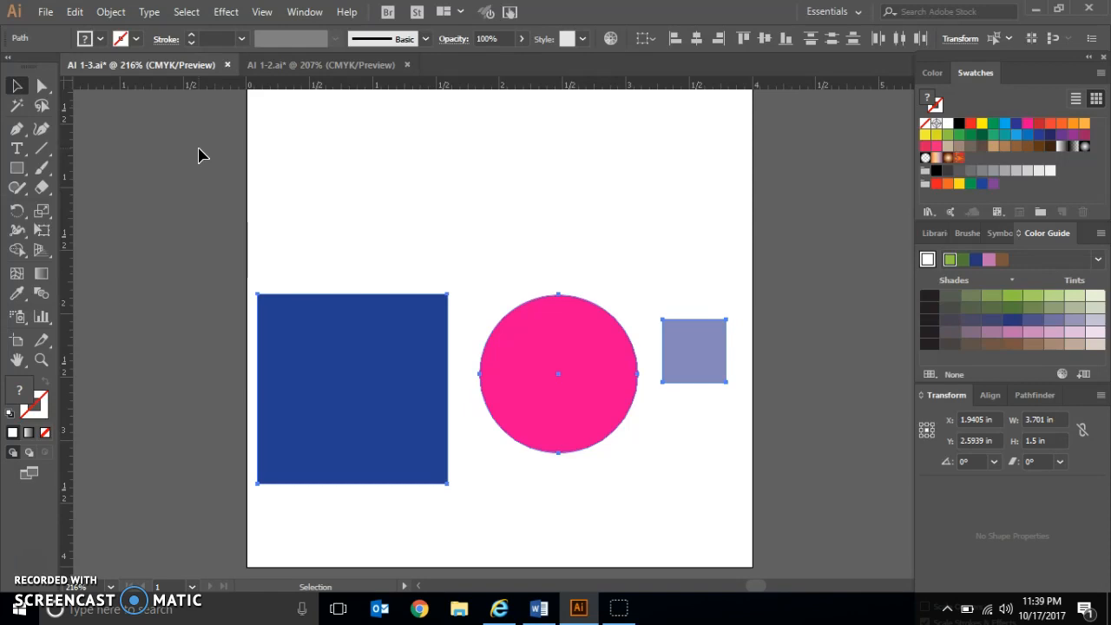
left_click(19, 85)
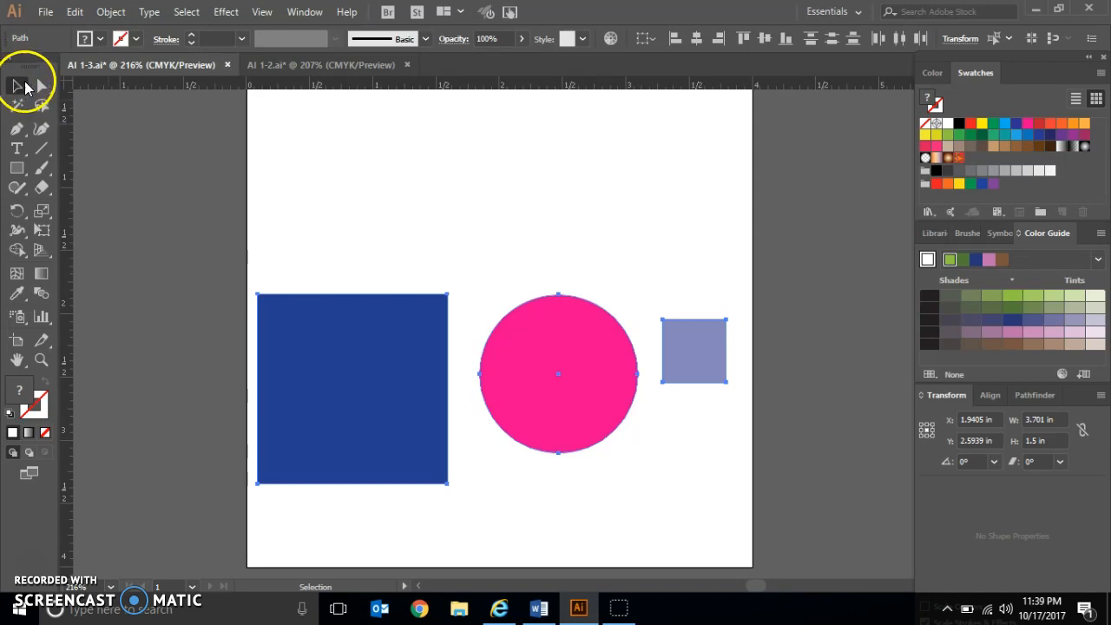
left_click(368, 172)
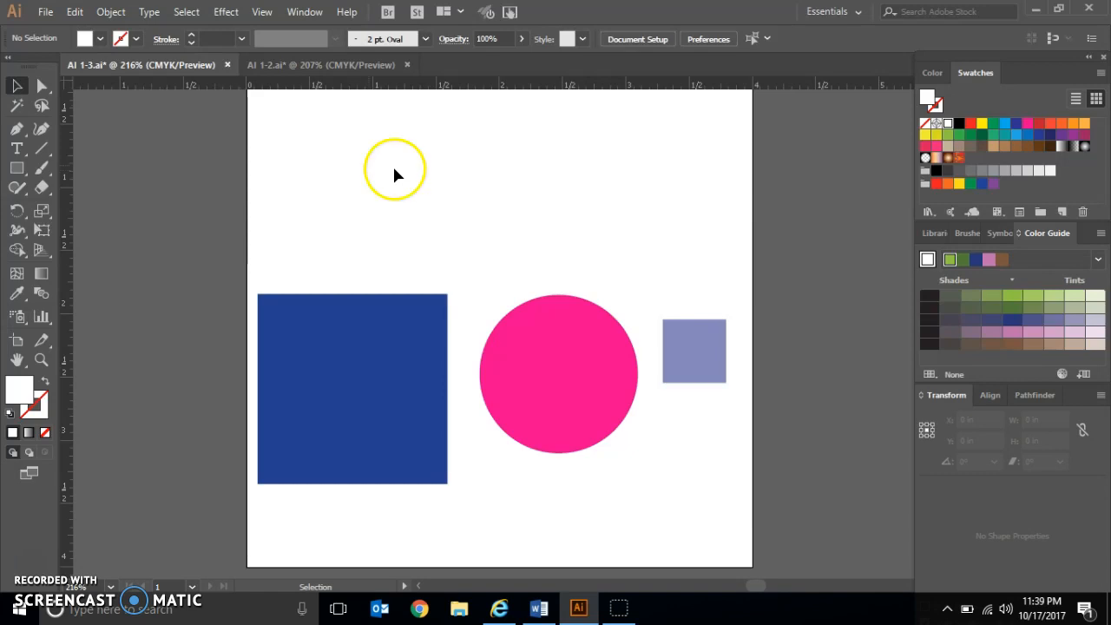
Step: Select the pink circle on its own, then select all three shapes and group them
left_click(545, 367)
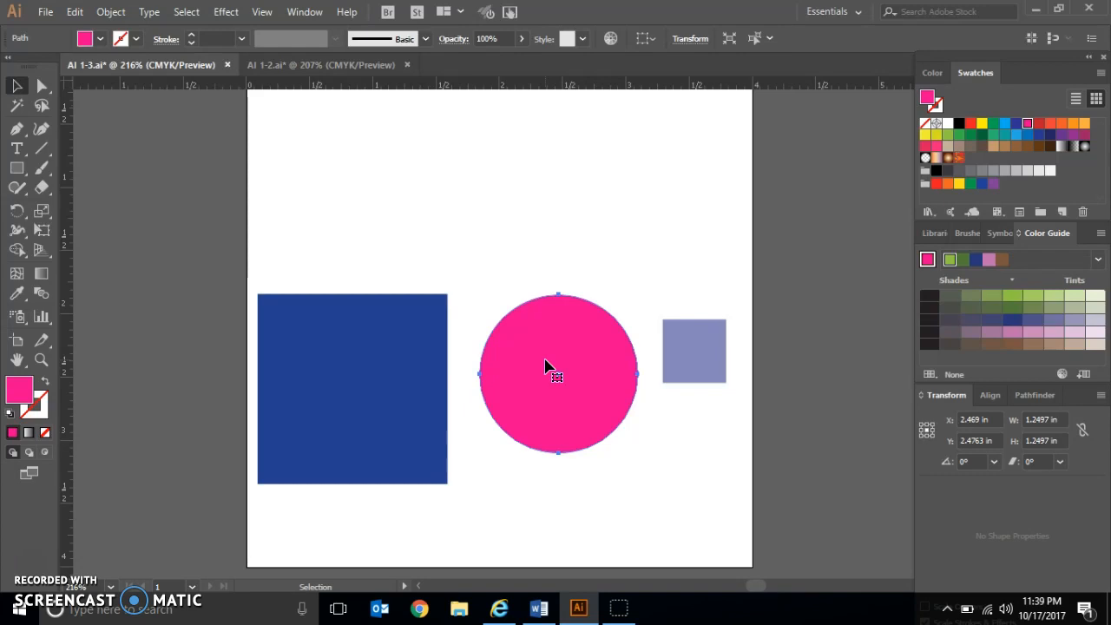
left_click(518, 265)
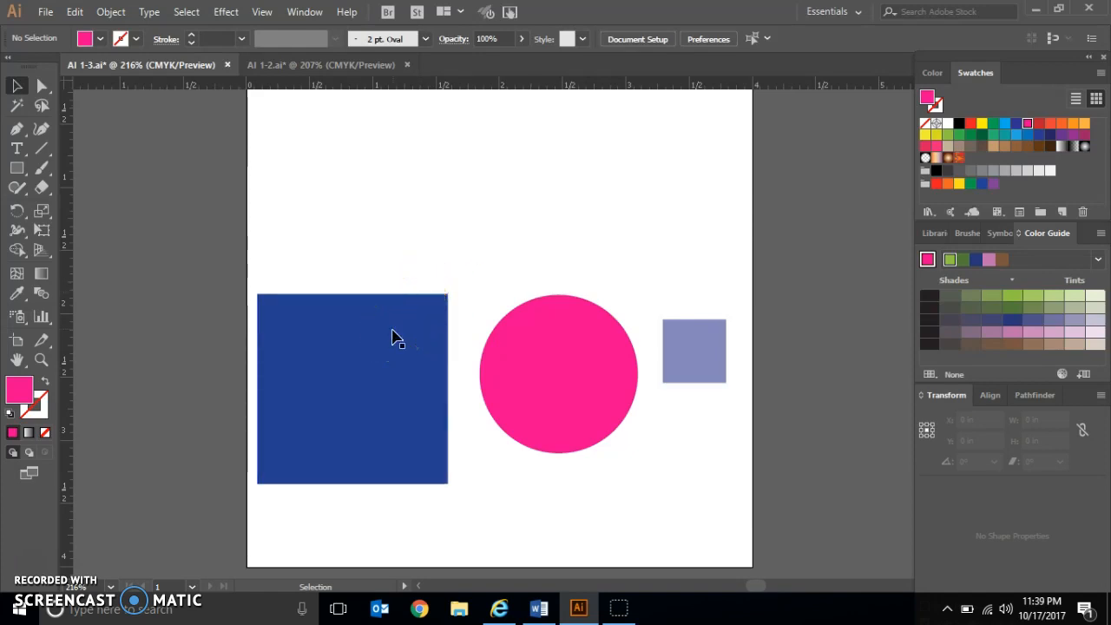
left_click(186, 11)
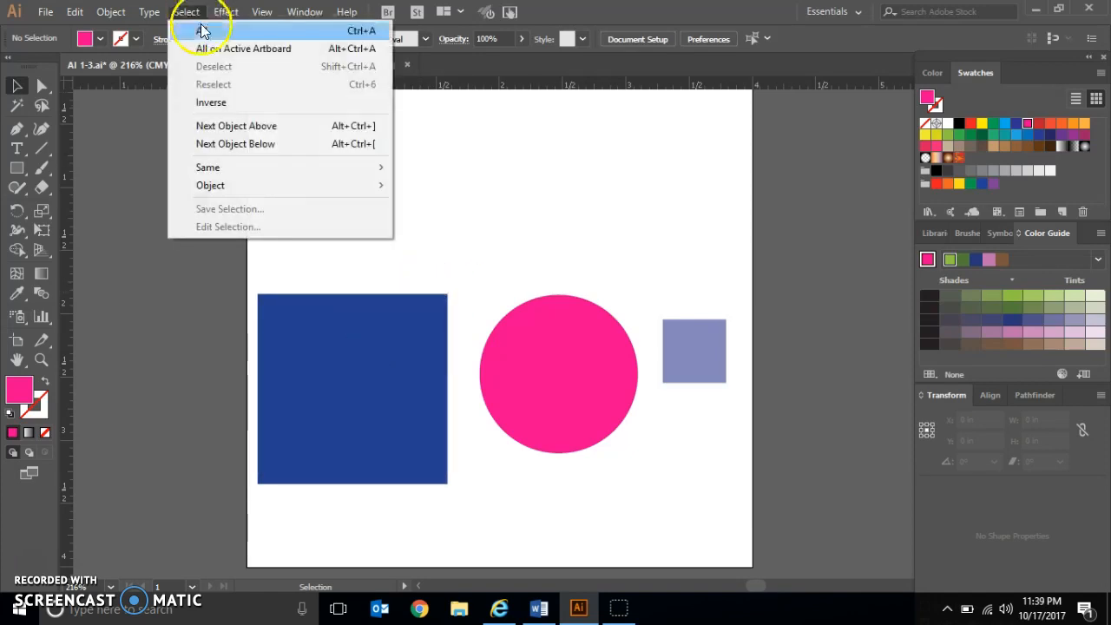
left_click(201, 31)
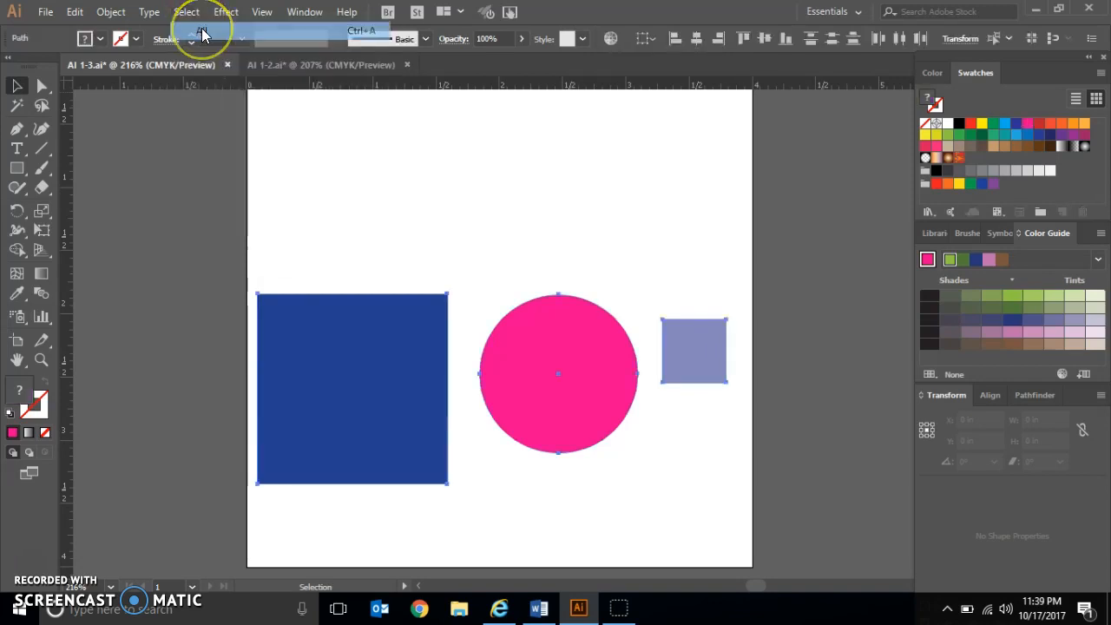
left_click(111, 11)
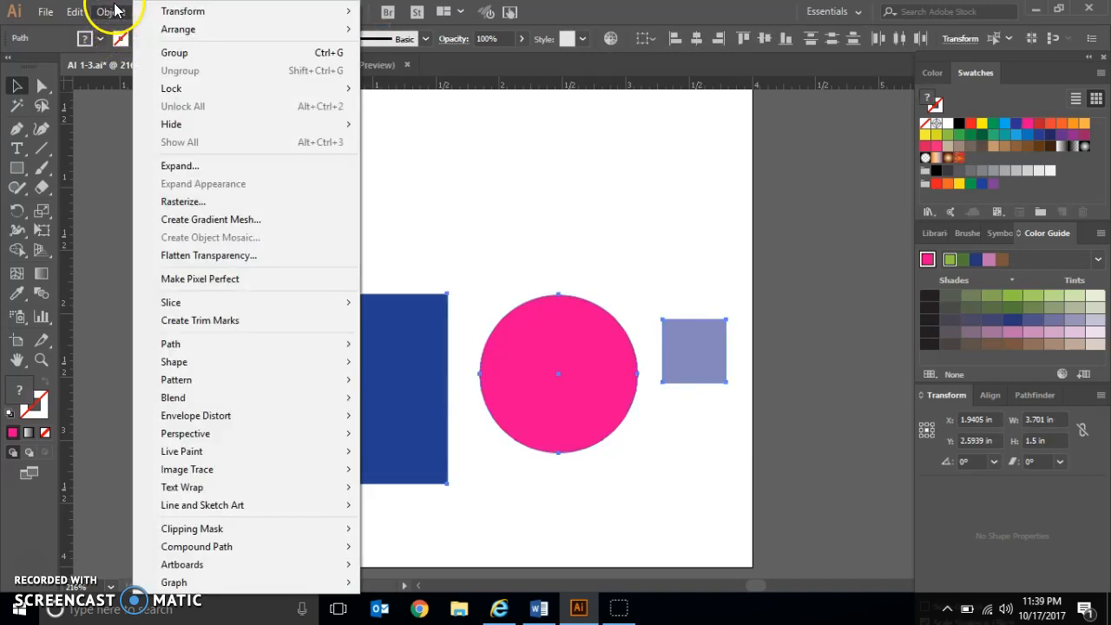
left_click(173, 53)
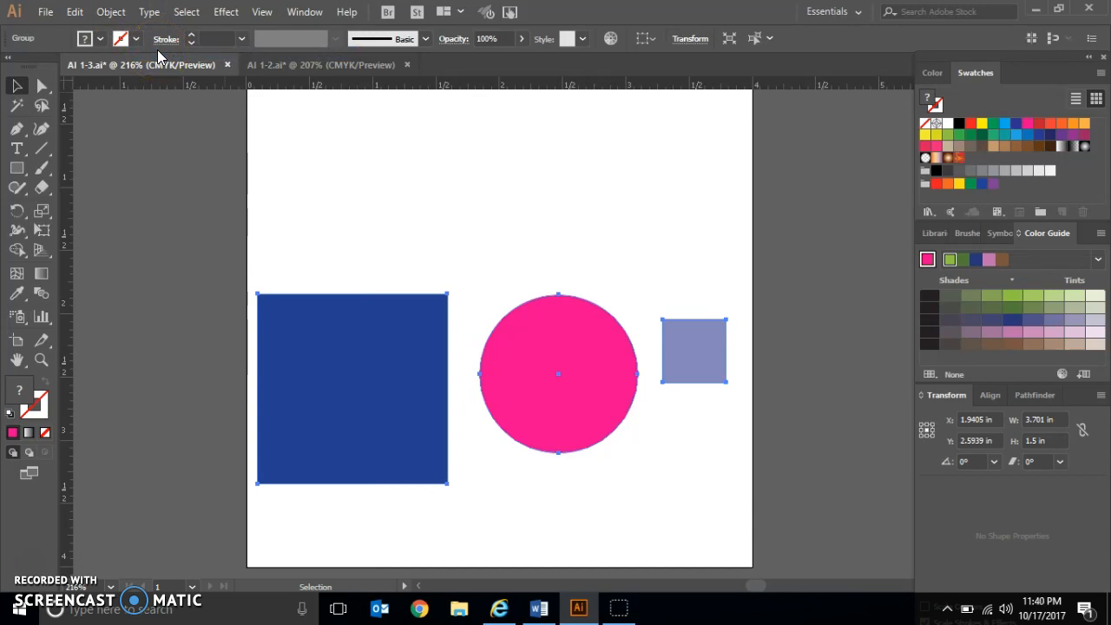
Step: Test the group with the Selection tool by picking the pink circle, blue square and small purple square in turn, deselecting between picks
left_click(513, 232)
left_click(541, 313)
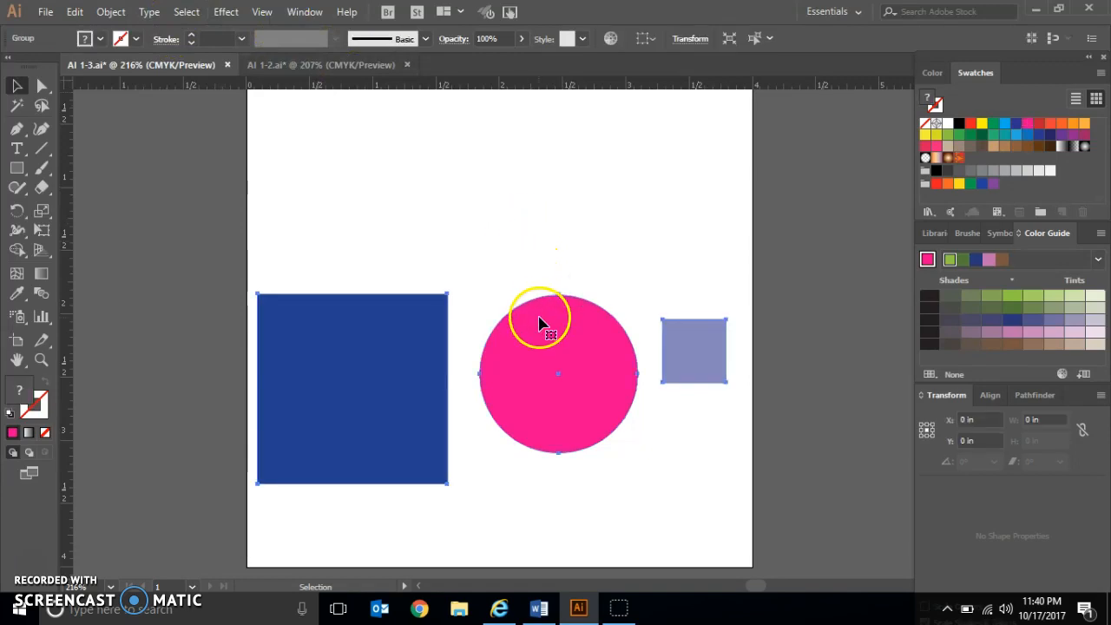
left_click(520, 259)
left_click(438, 321)
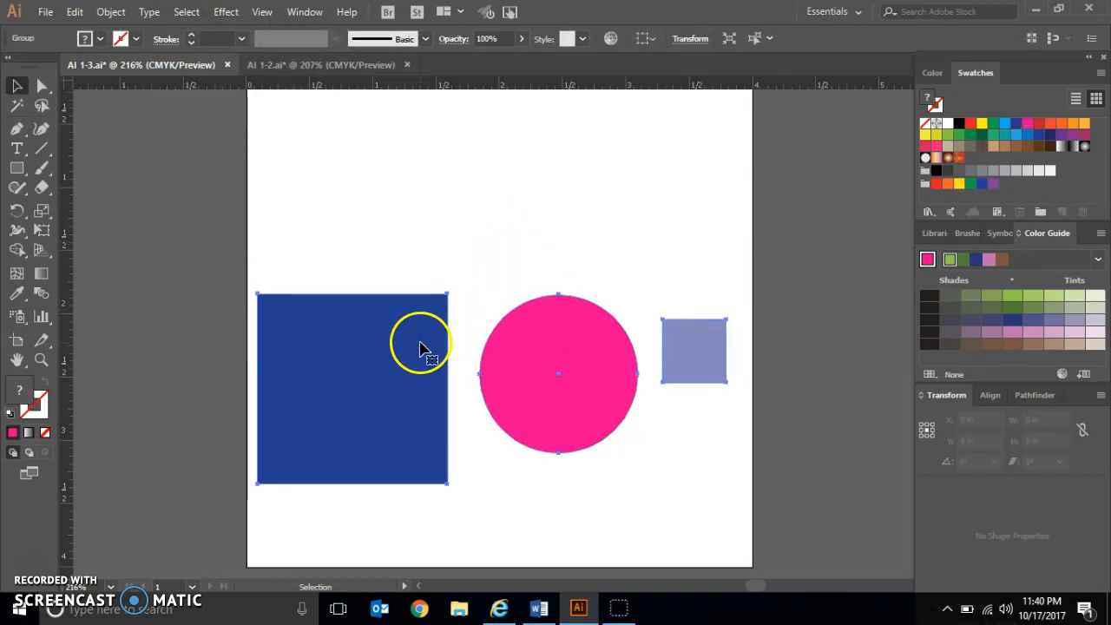
left_click(484, 271)
left_click(678, 340)
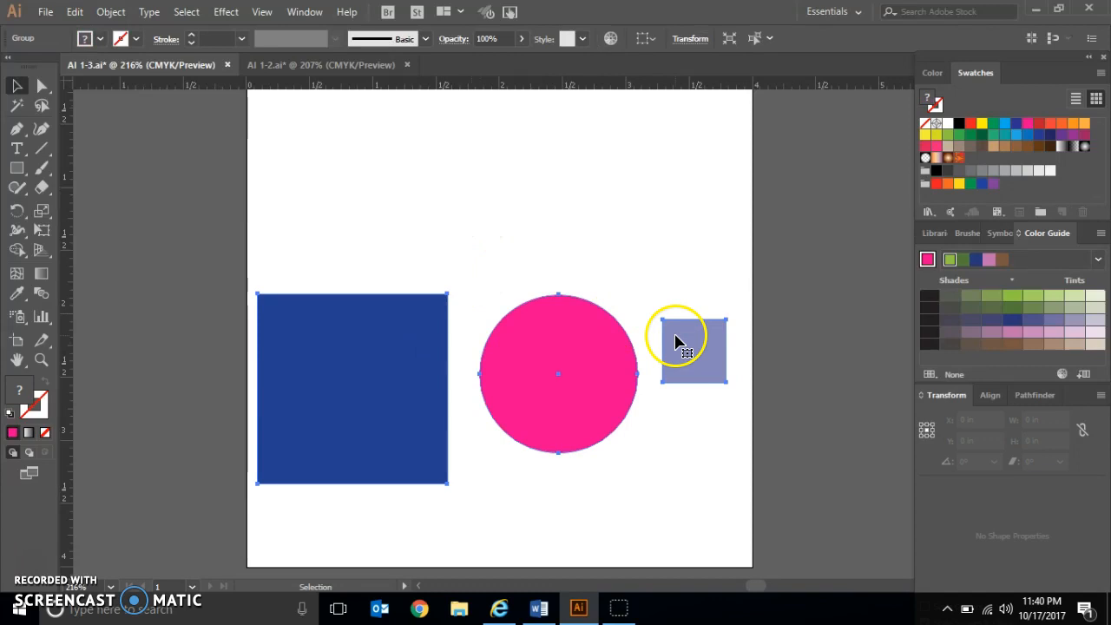
Step: Select only the pink circle inside the group with the Direct Selection tool
left_click(43, 86)
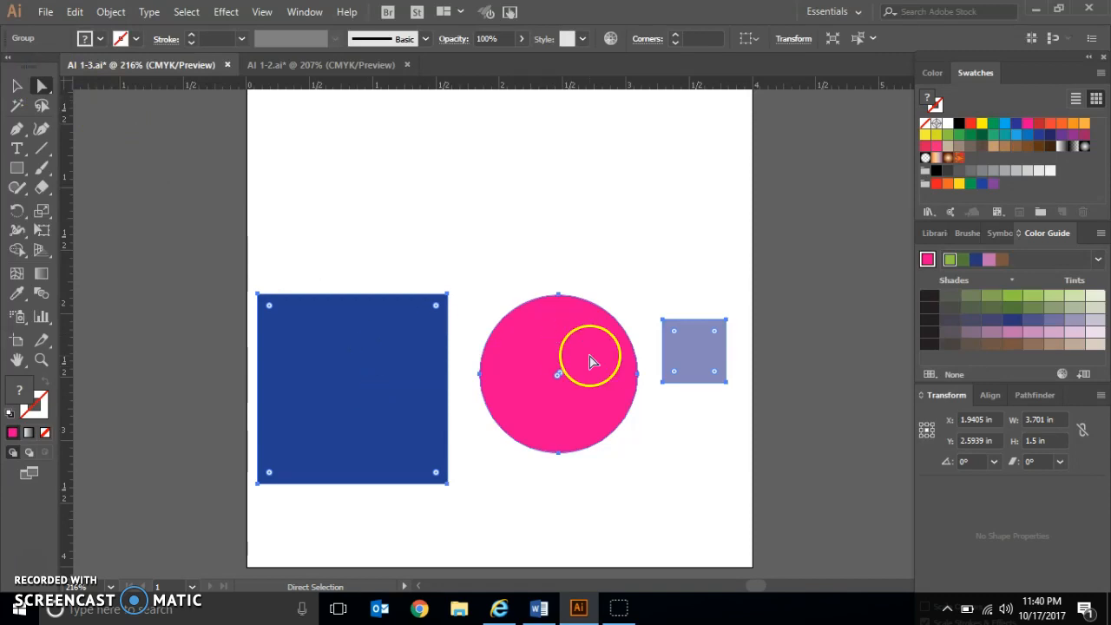
left_click(558, 267)
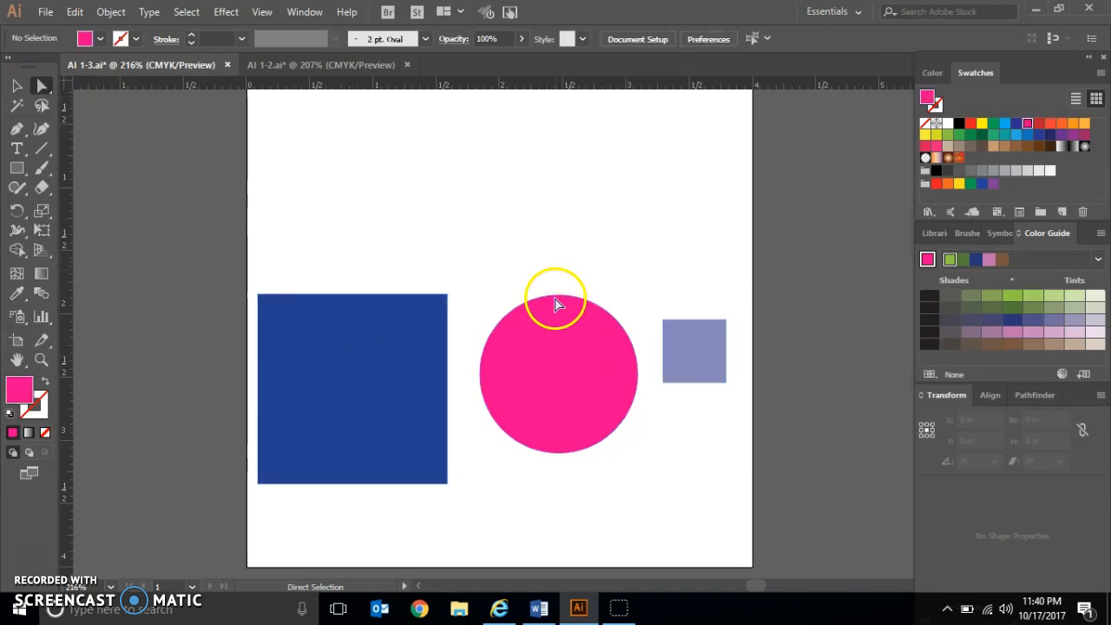
left_click(548, 323)
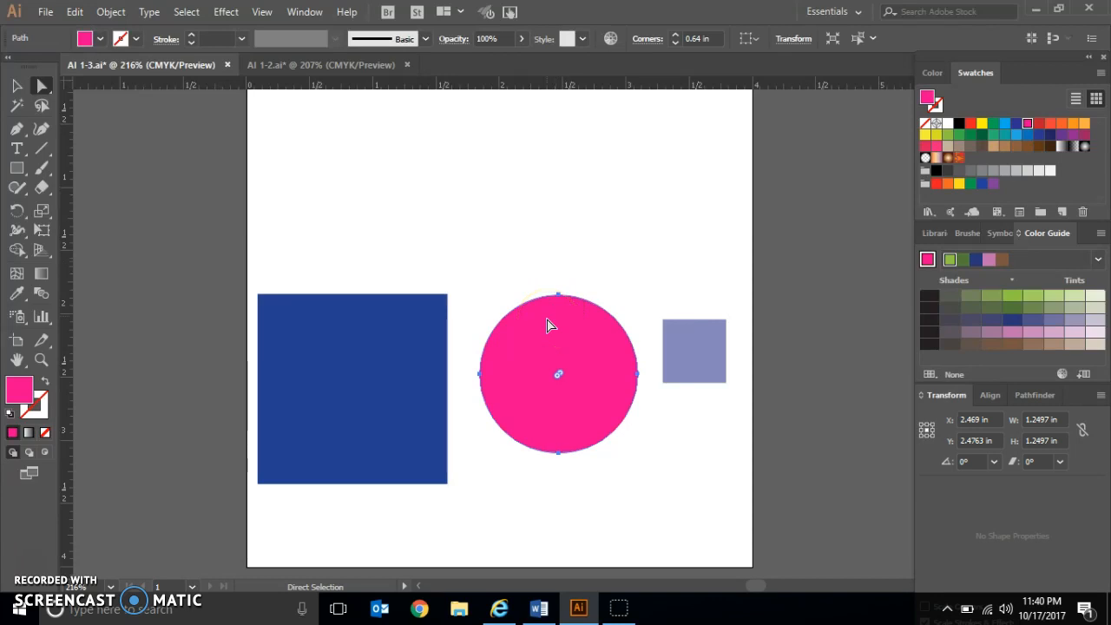
Step: Select all of the artwork and ungroup the three shapes
left_click(191, 12)
left_click(199, 31)
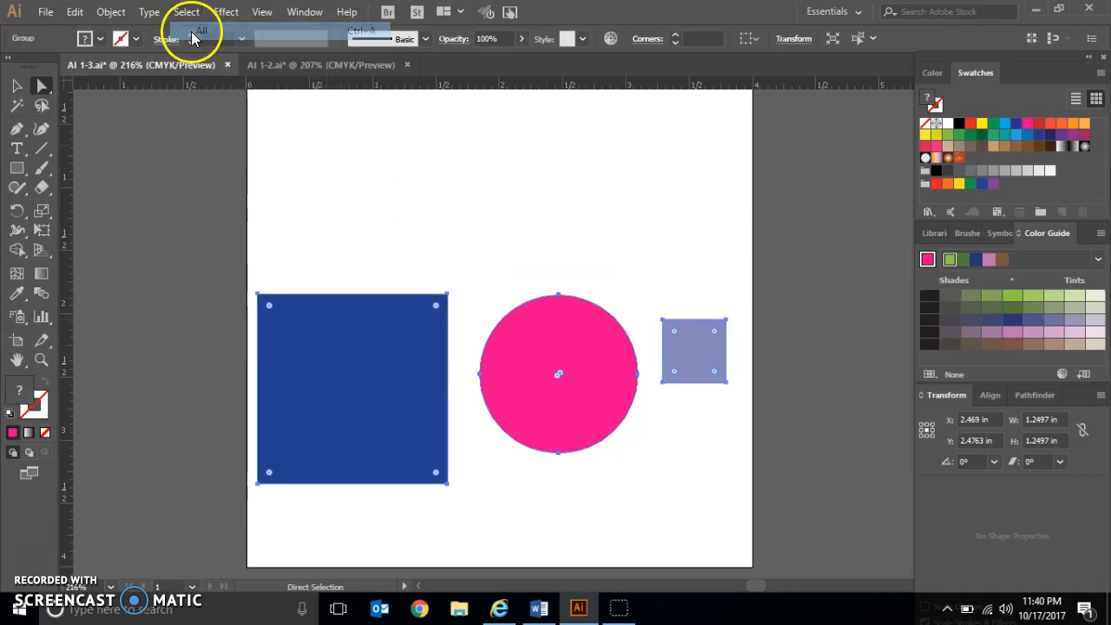
left_click(110, 12)
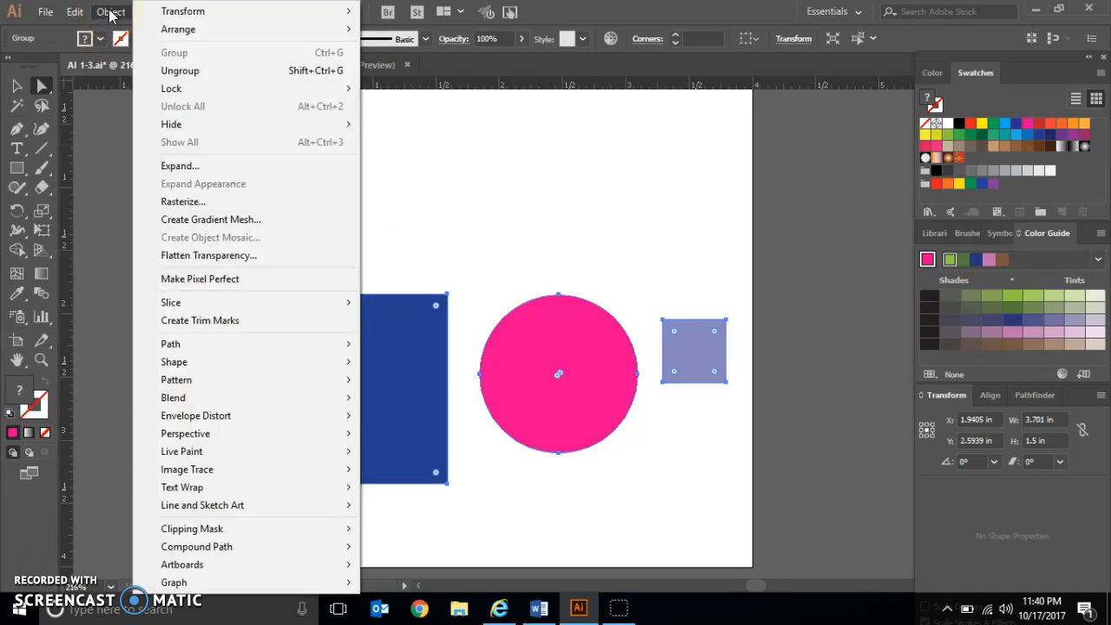
left_click(194, 78)
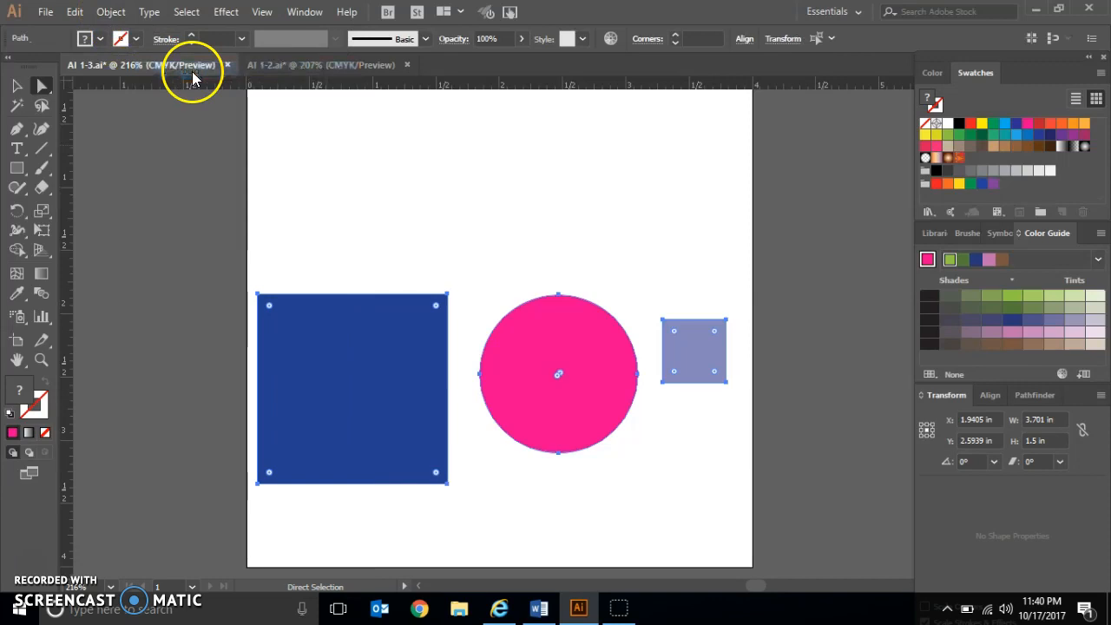
Step: Select the large blue square on its own with the Selection tool, then deselect it
left_click(312, 168)
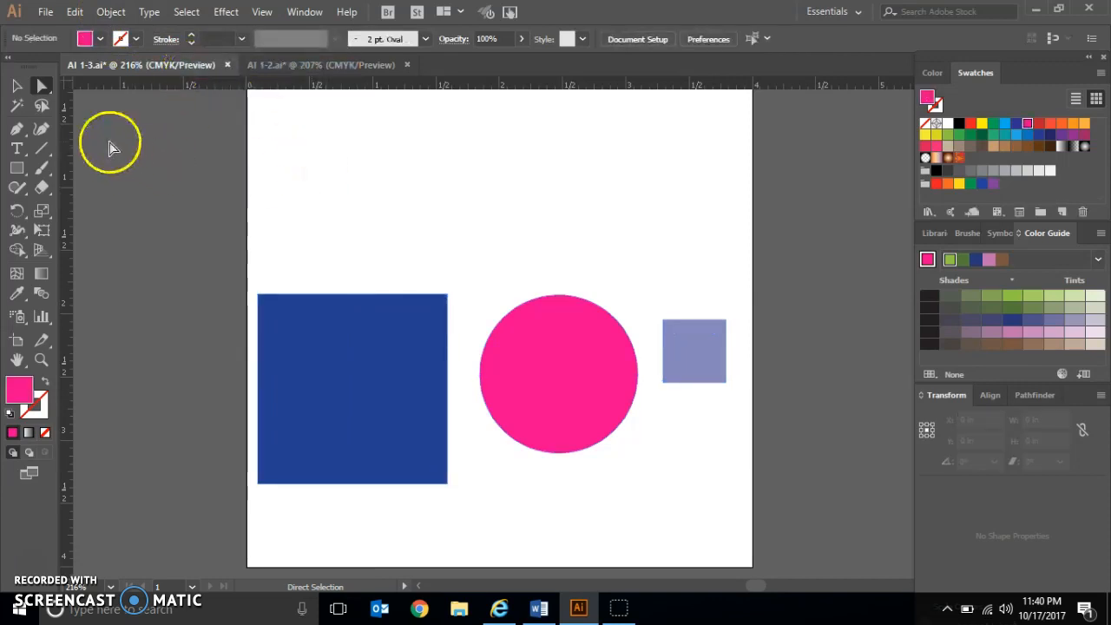
left_click(17, 85)
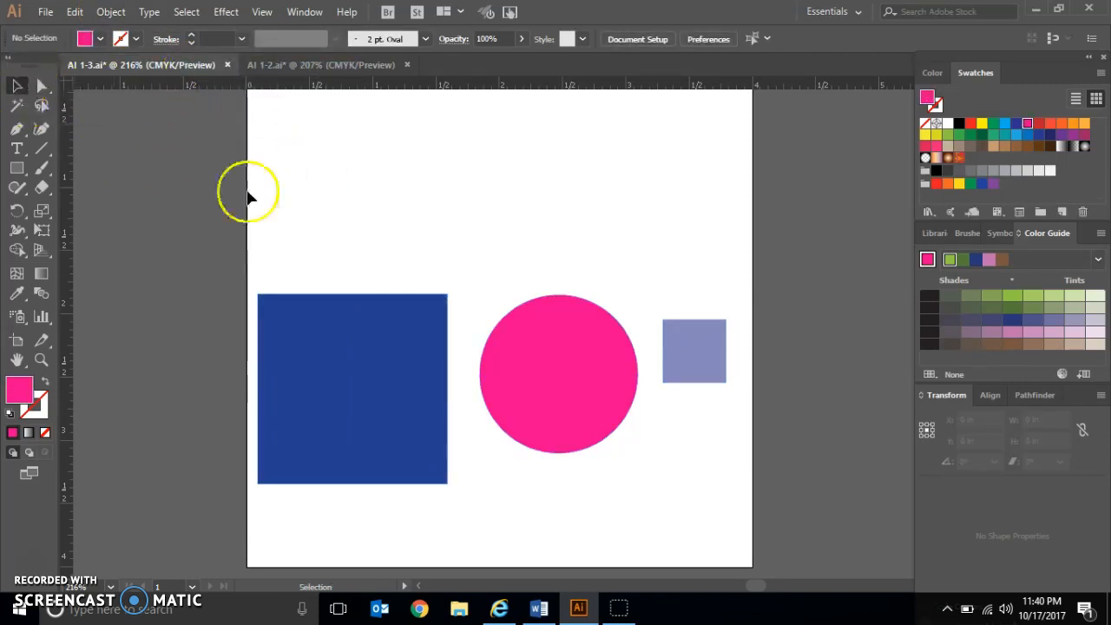
left_click(352, 316)
left_click(371, 258)
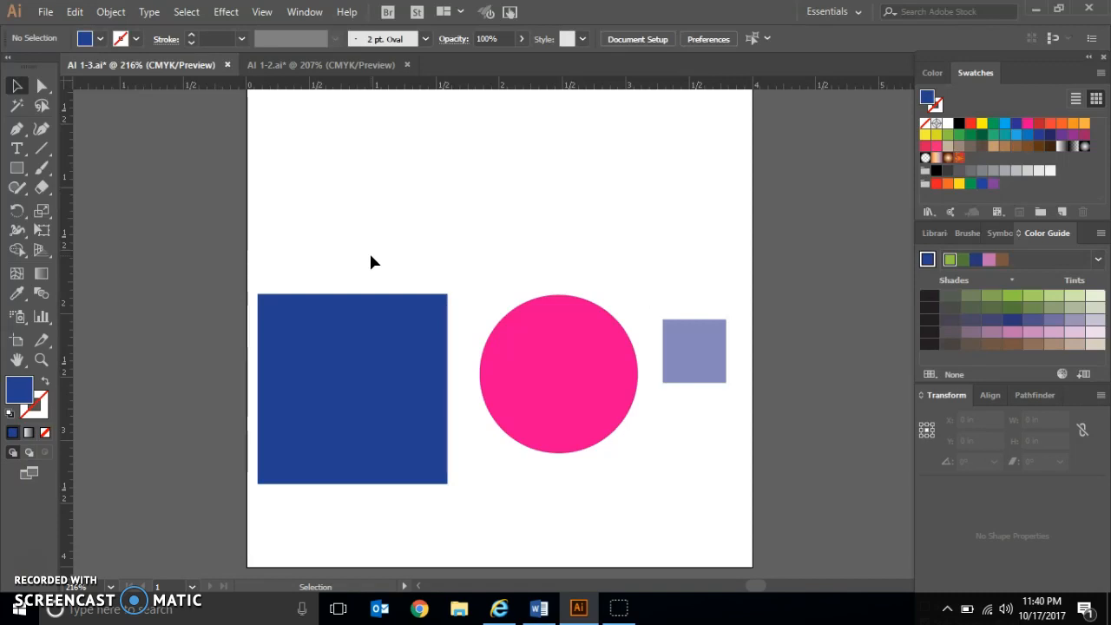
Step: Select the small purple square and lock it
left_click(716, 378)
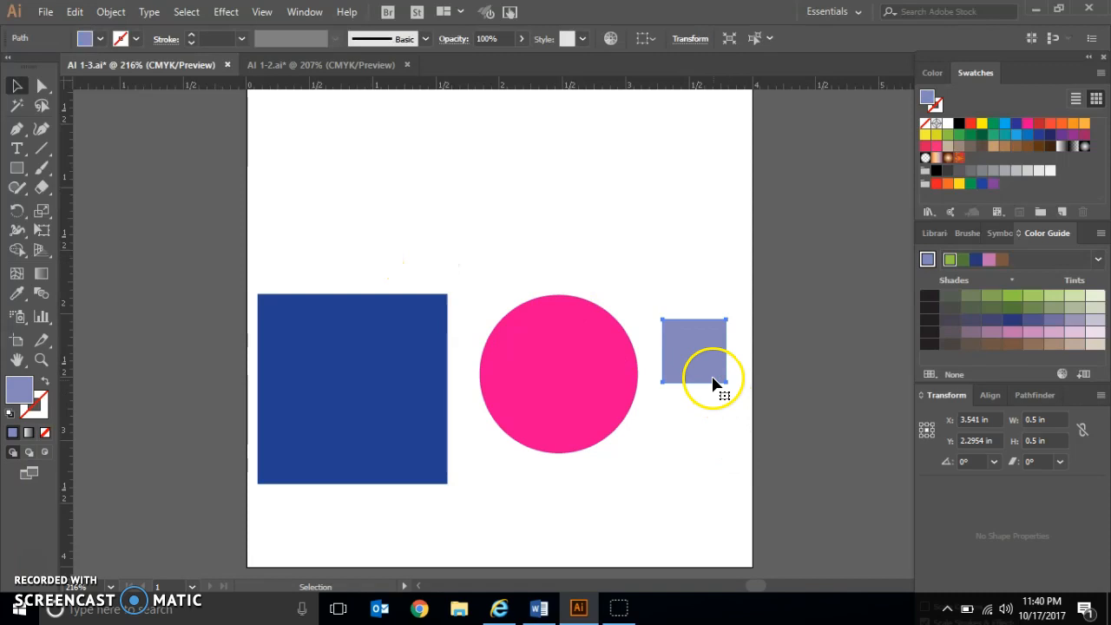
left_click(109, 11)
mouse_move(169, 99)
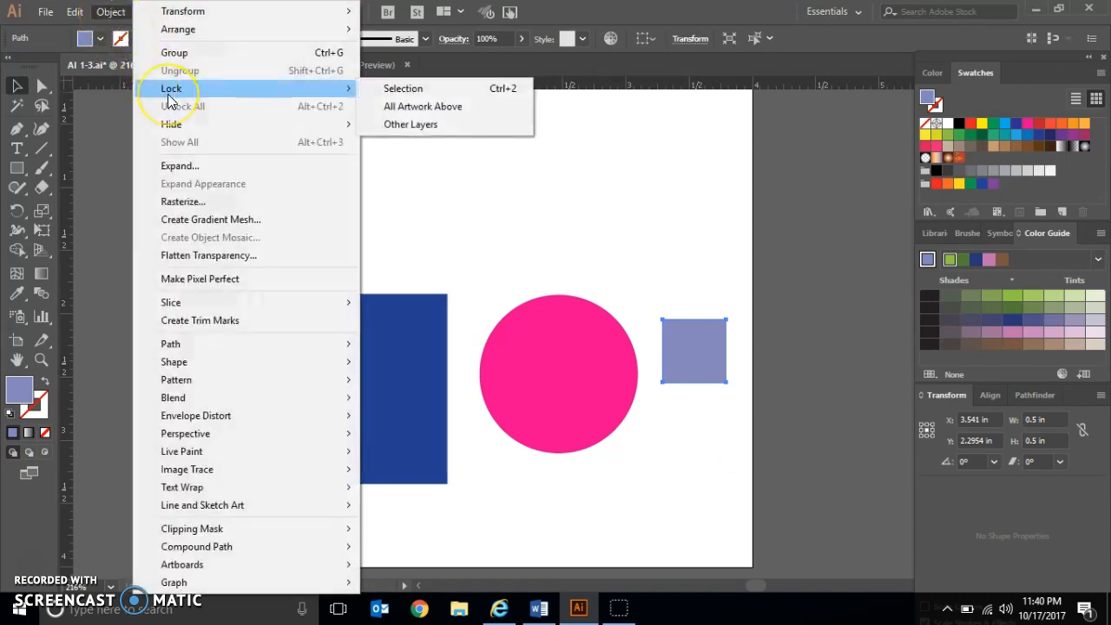
left_click(374, 89)
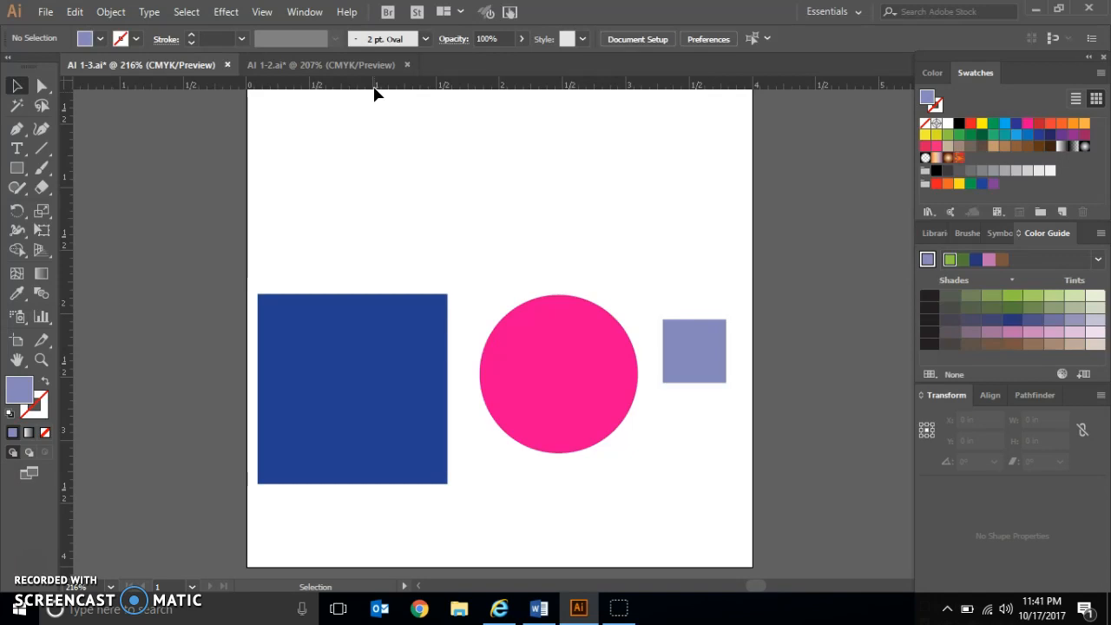
Step: Unlock all locked objects and hide the entire artwork as one selection
left_click(111, 12)
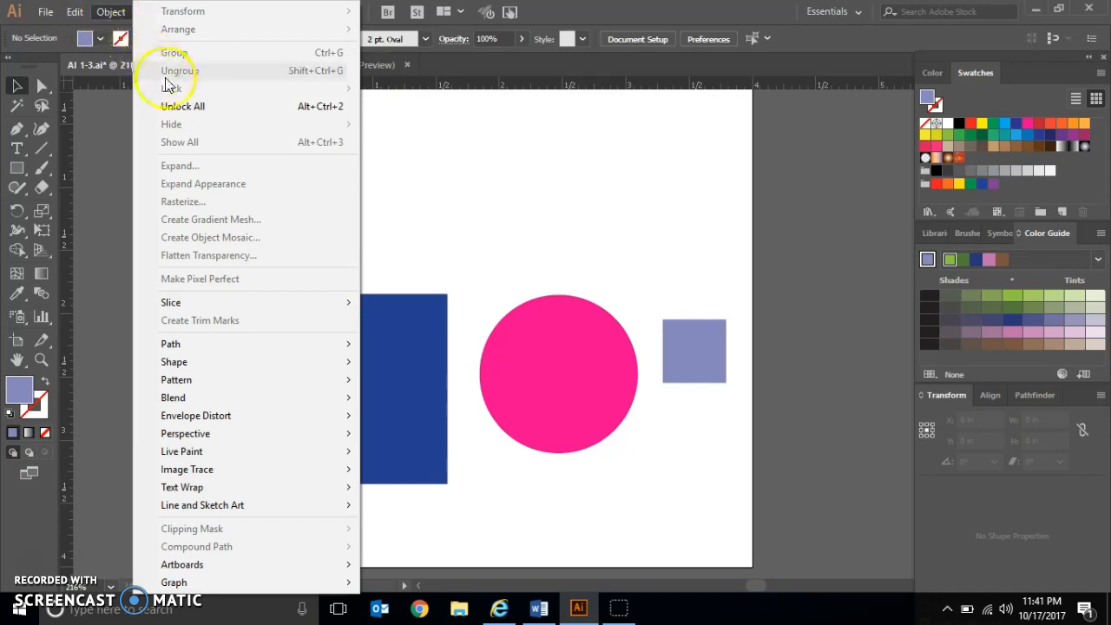
left_click(190, 104)
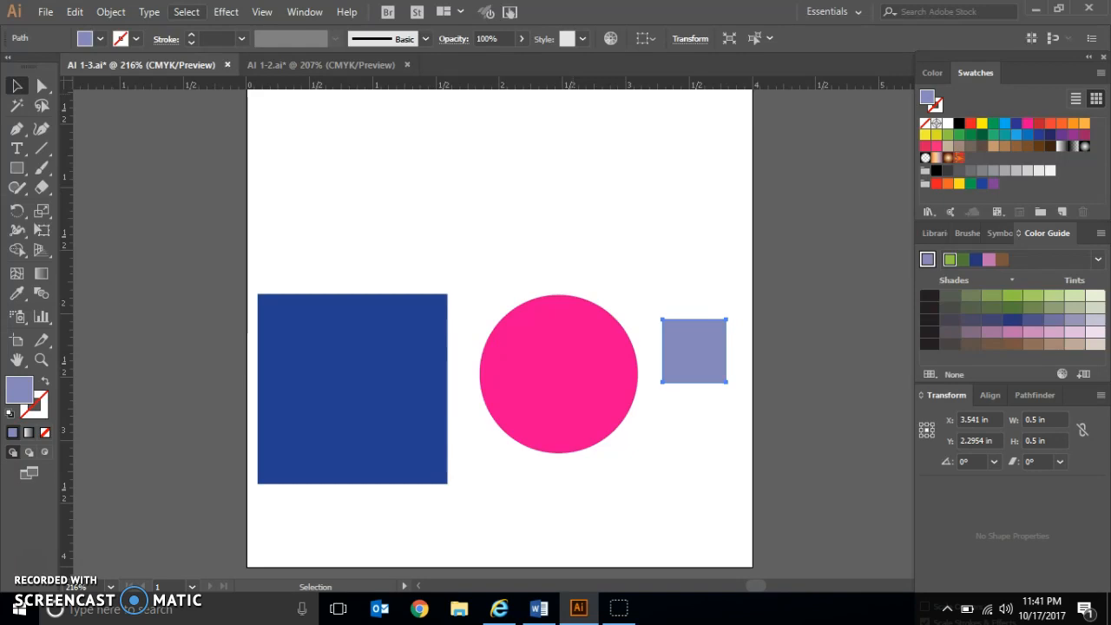
left_click(186, 12)
left_click(200, 30)
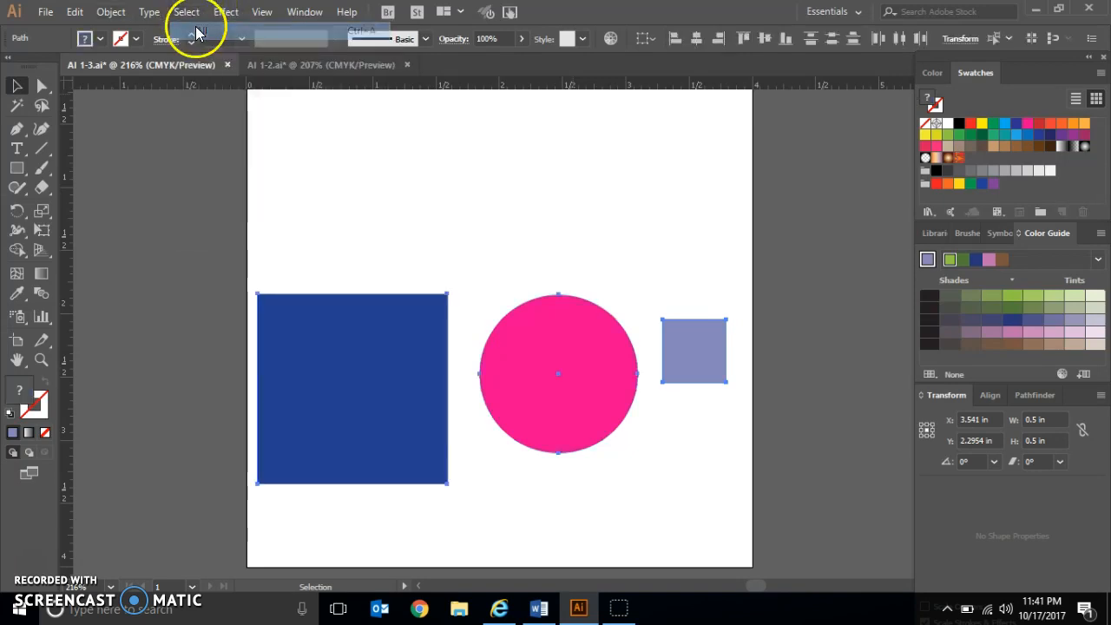
left_click(113, 12)
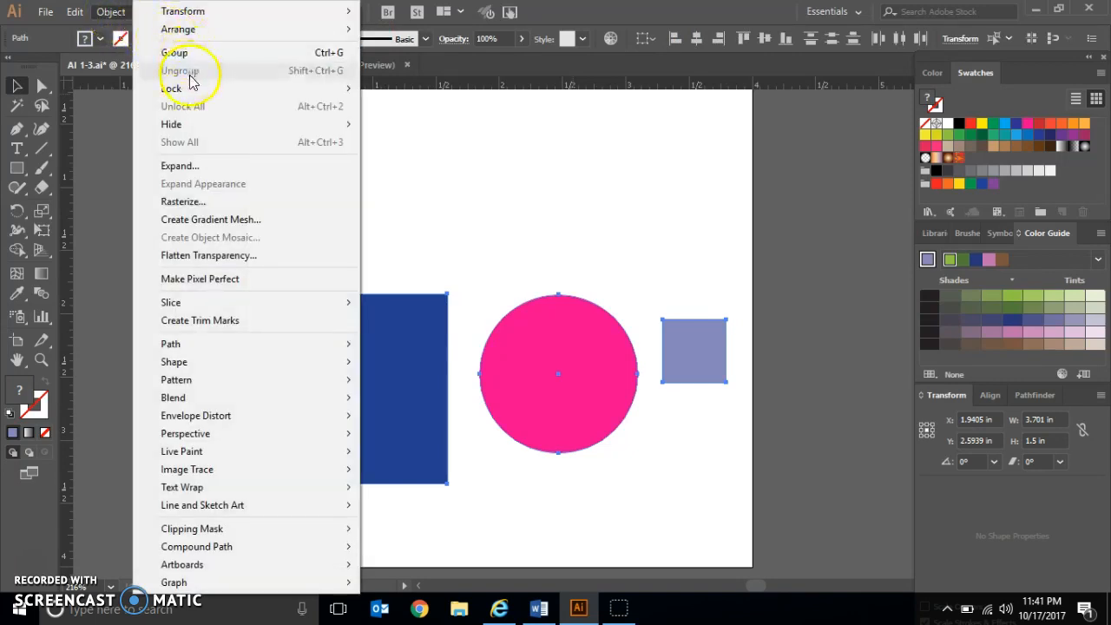
mouse_move(182, 133)
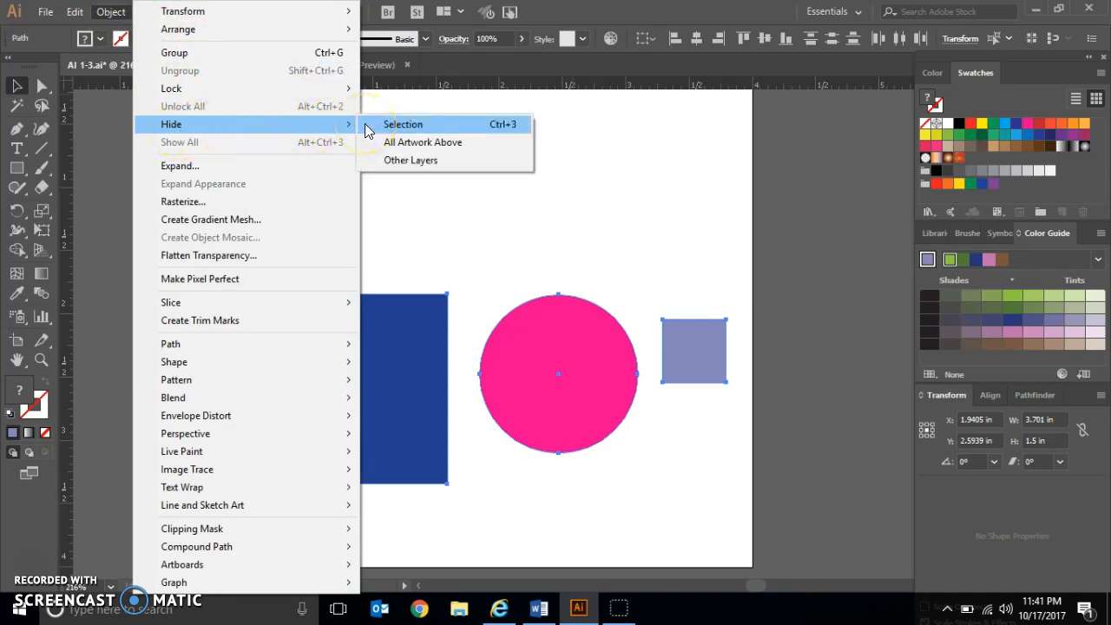
left_click(403, 126)
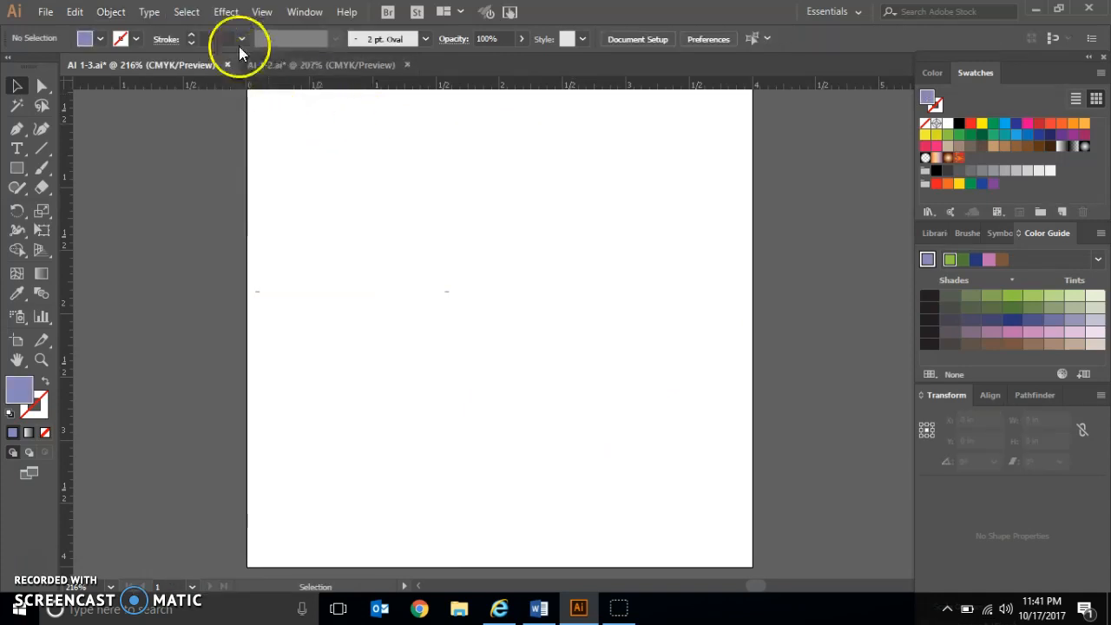
Step: Show all hidden objects and deselect them
left_click(104, 12)
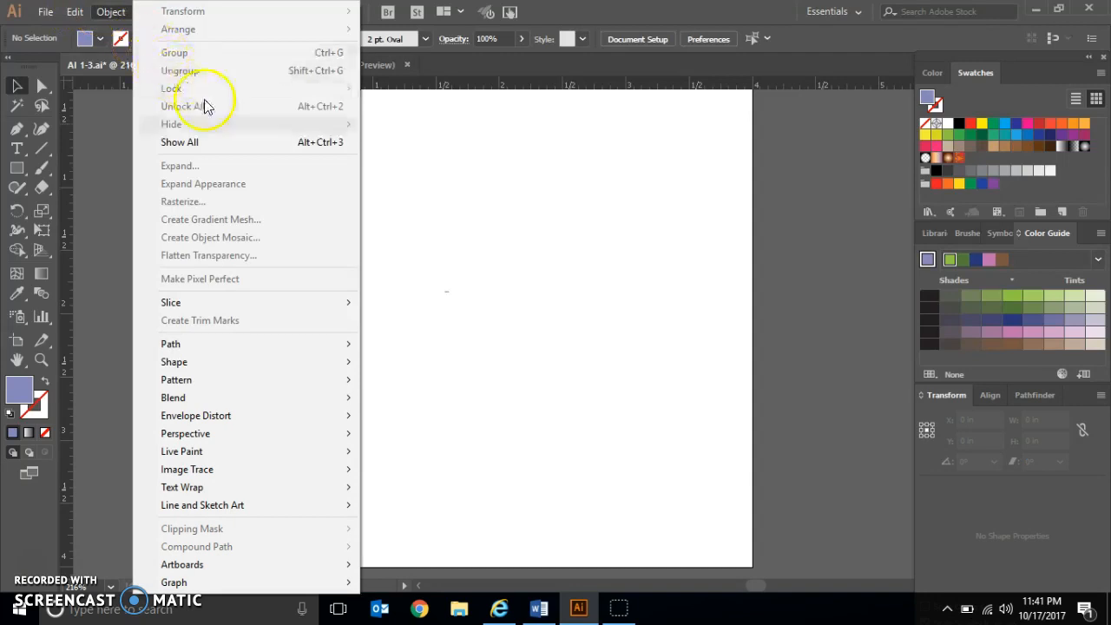
left_click(219, 142)
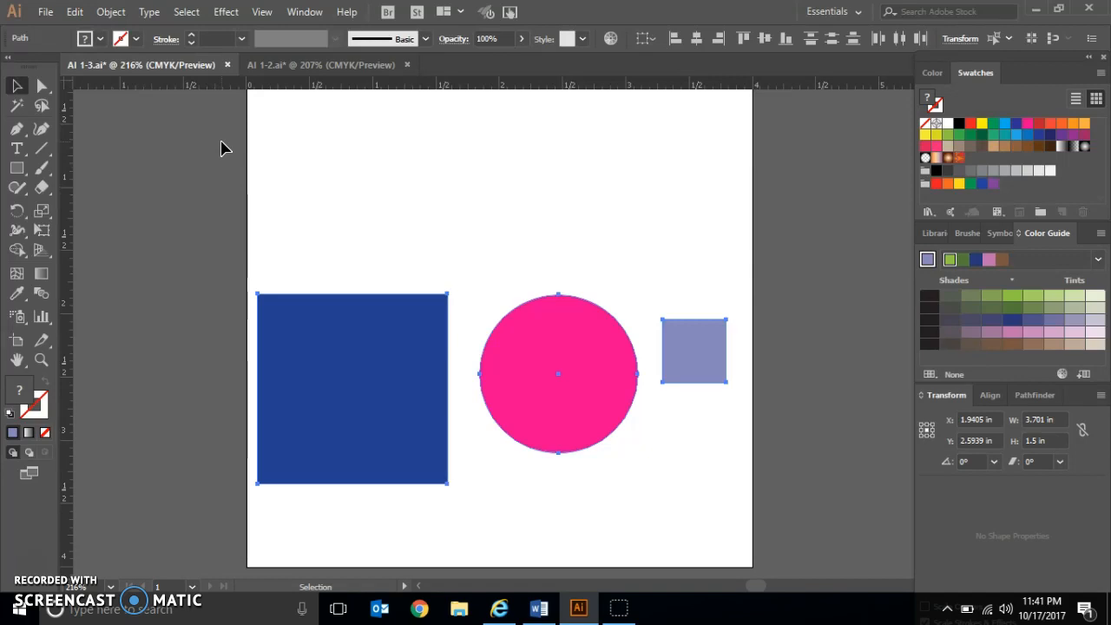
left_click(412, 207)
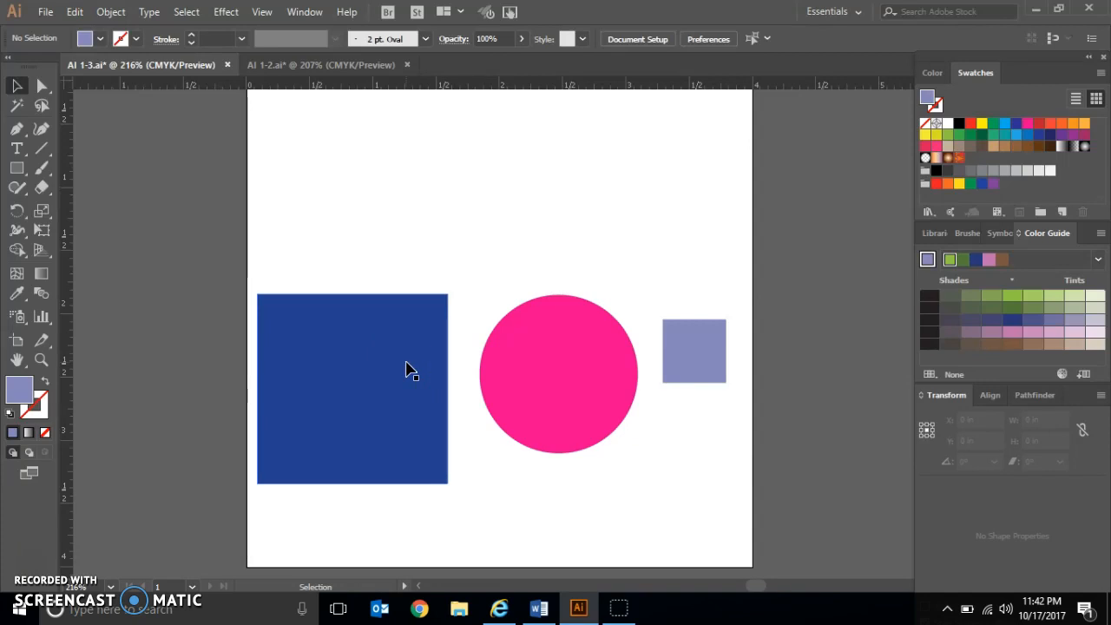
Step: Check whether Smart Guides are turned on for the document
left_click(263, 14)
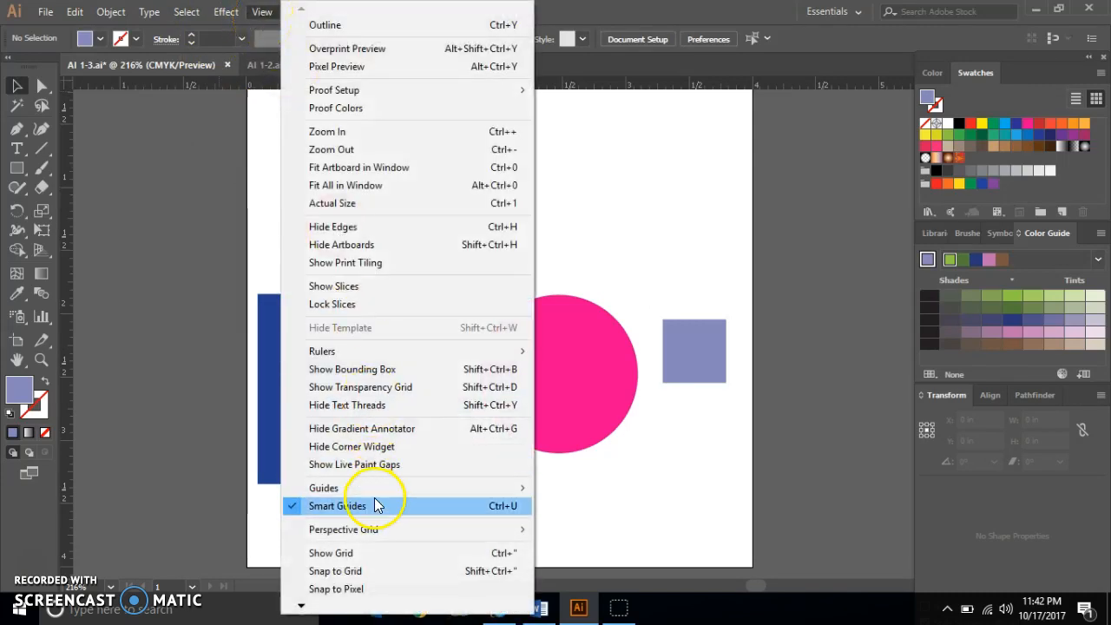
left_click(590, 503)
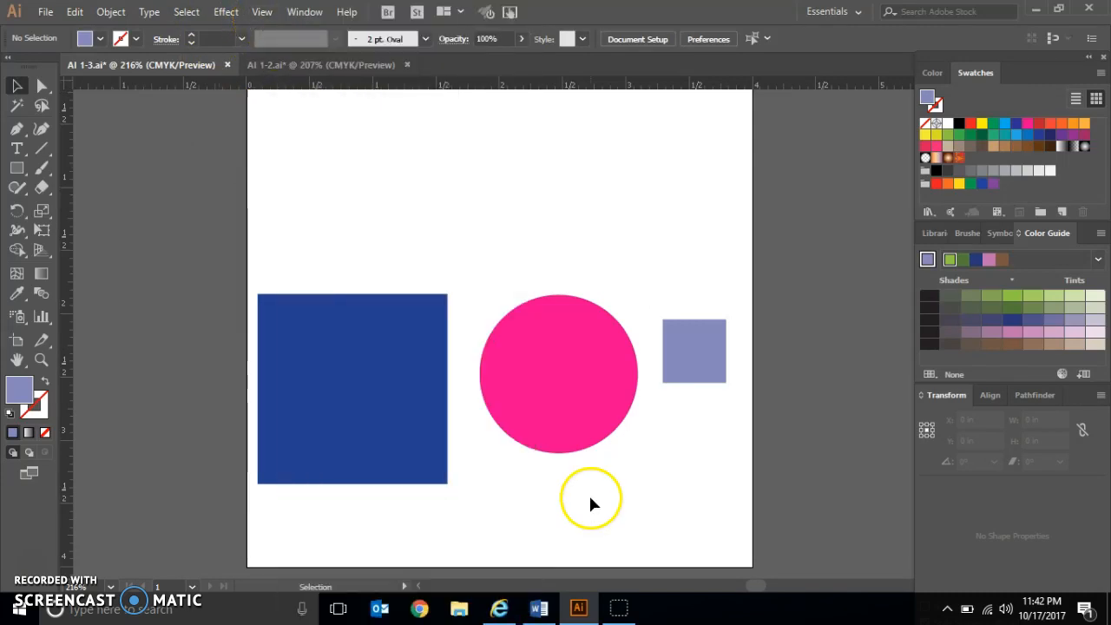
Step: Select only the pink circle and hide it
left_click(387, 375)
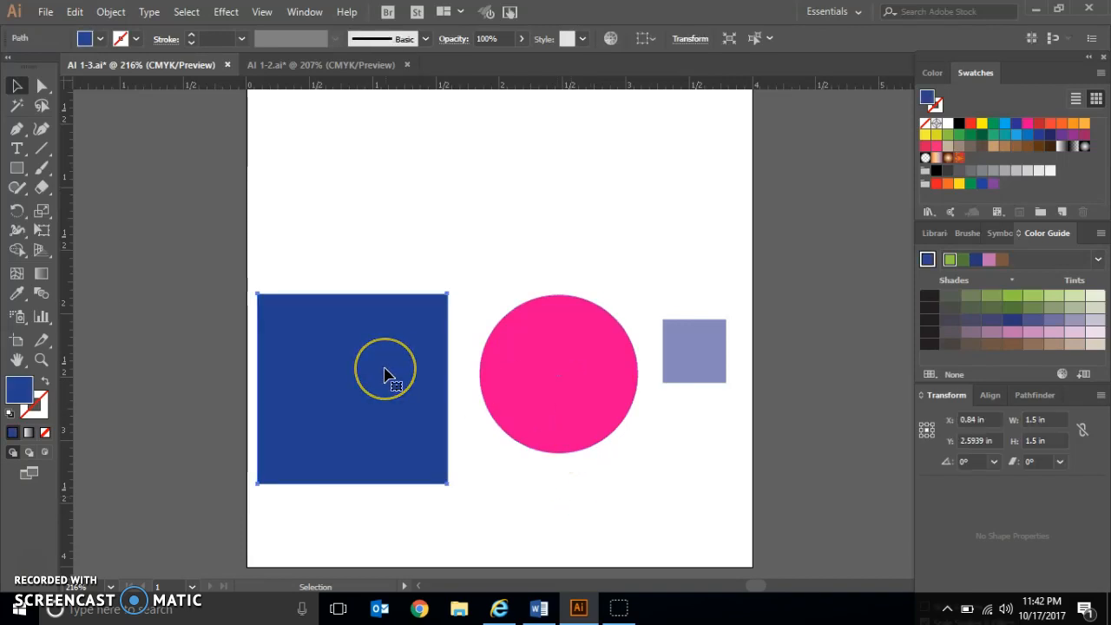
left_click(534, 400)
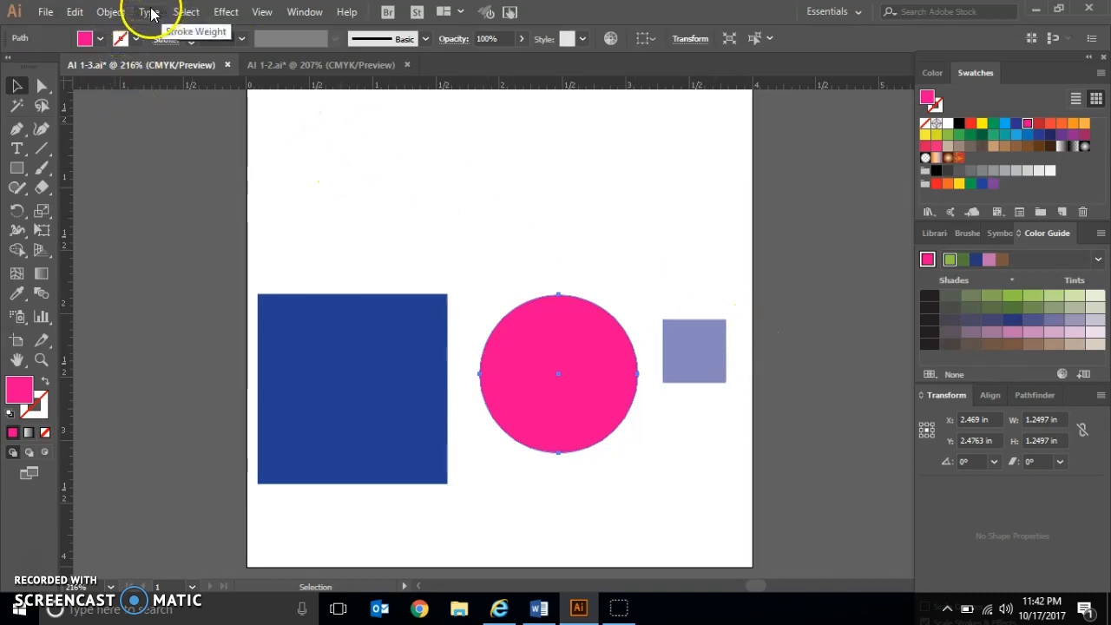
left_click(111, 12)
mouse_move(199, 128)
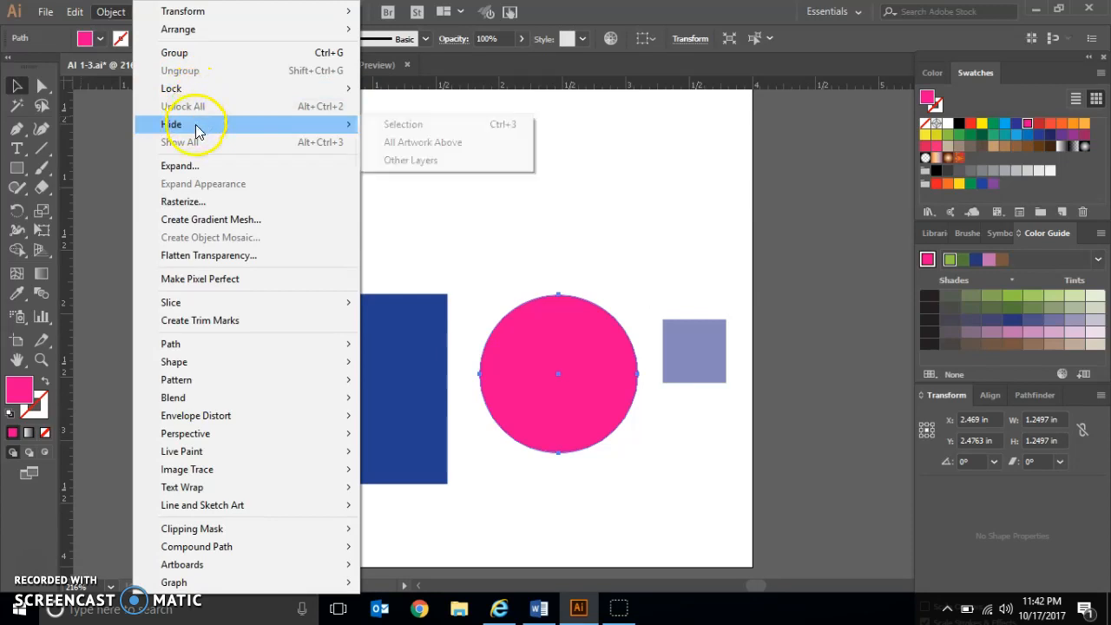
left_click(422, 128)
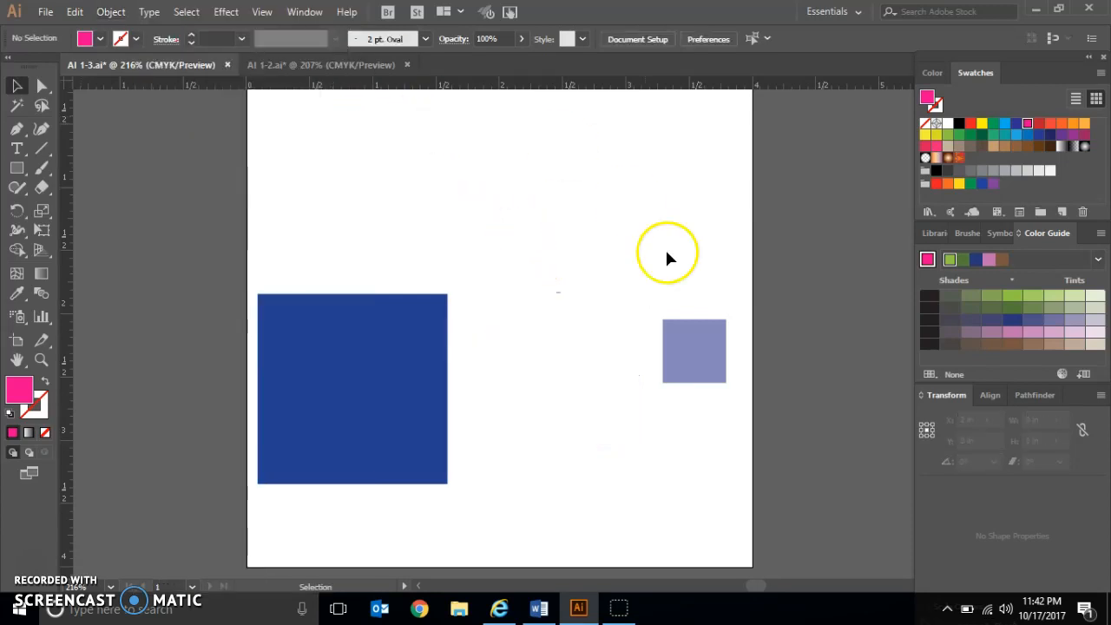
Step: Select the small purple square and hide it as well
left_click(685, 355)
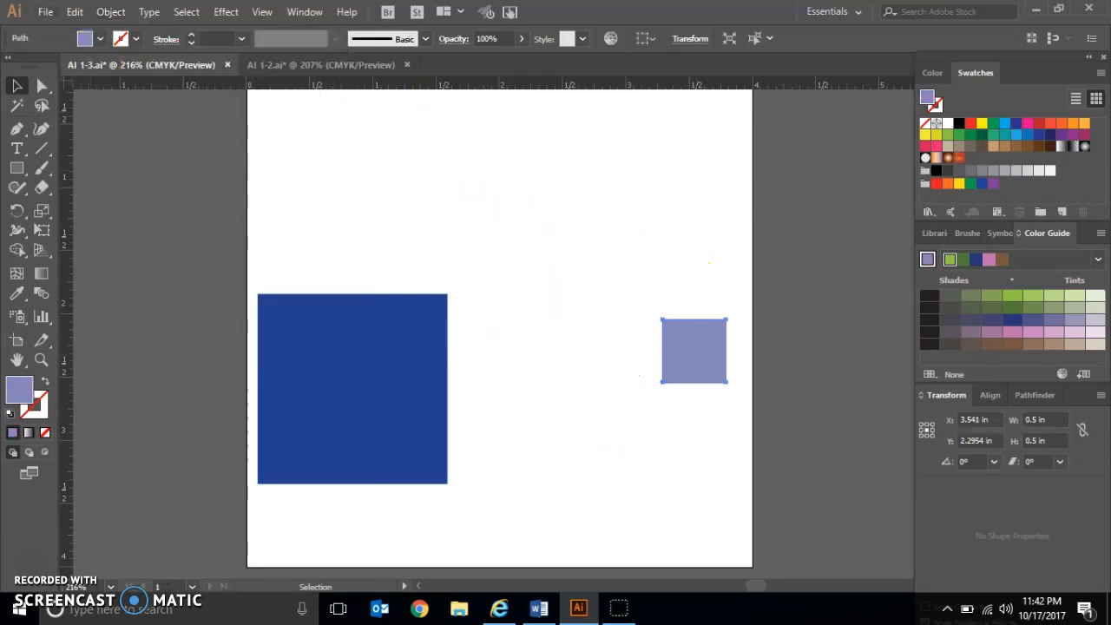
left_click(111, 12)
mouse_move(91, 19)
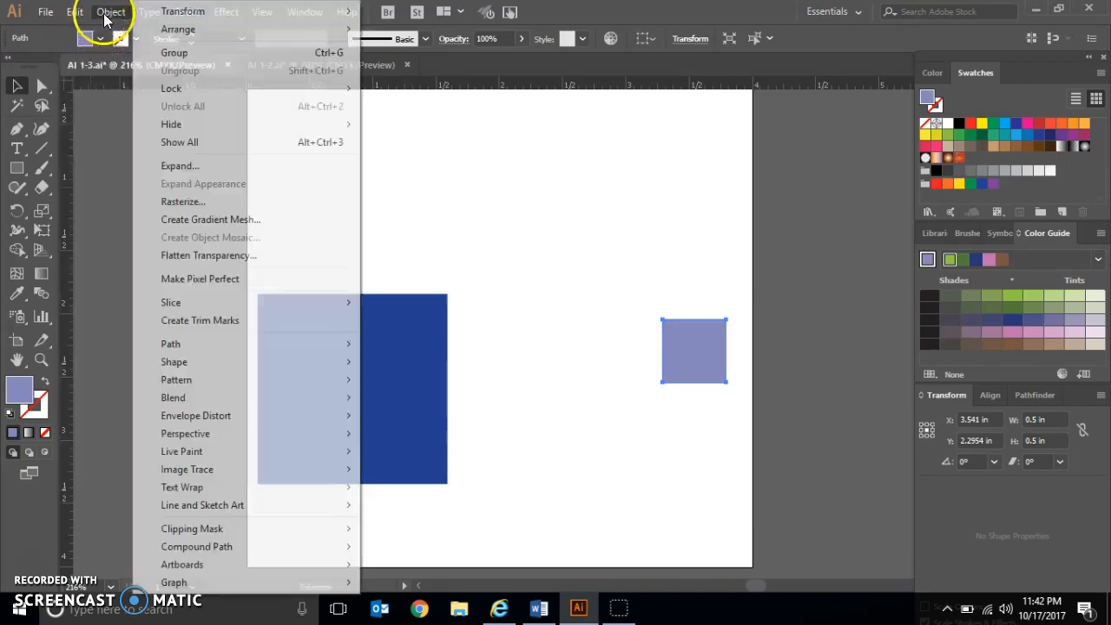
mouse_move(209, 126)
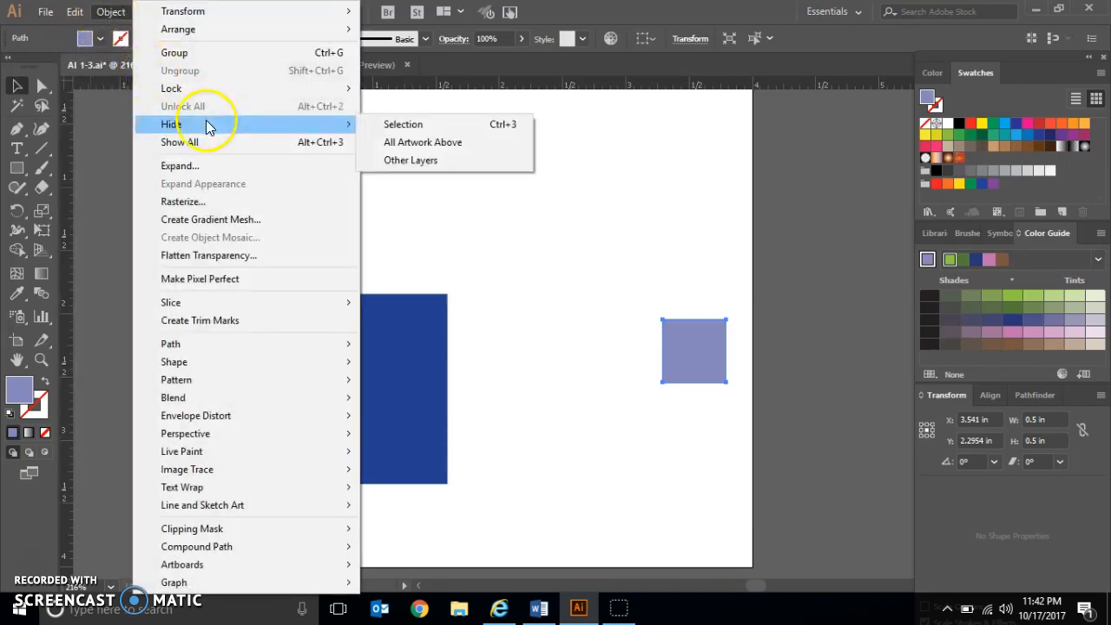
left_click(375, 126)
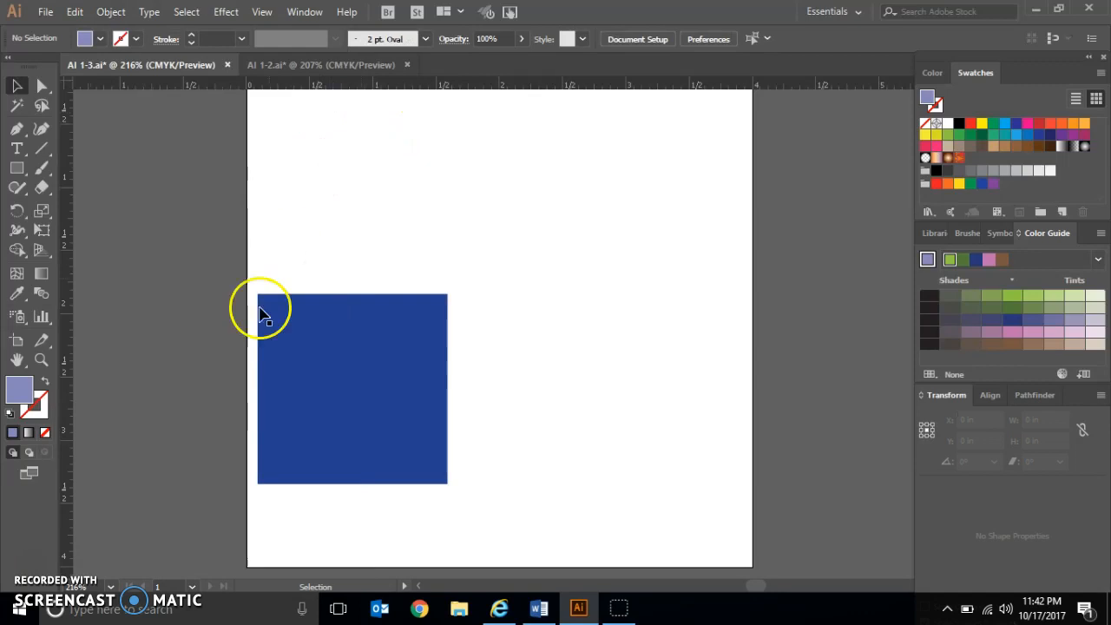
Step: Move the large blue square toward the middle of the artboard, with its centre at about X 2.24 in, Y 2 in
left_click_drag(378, 356, 528, 314)
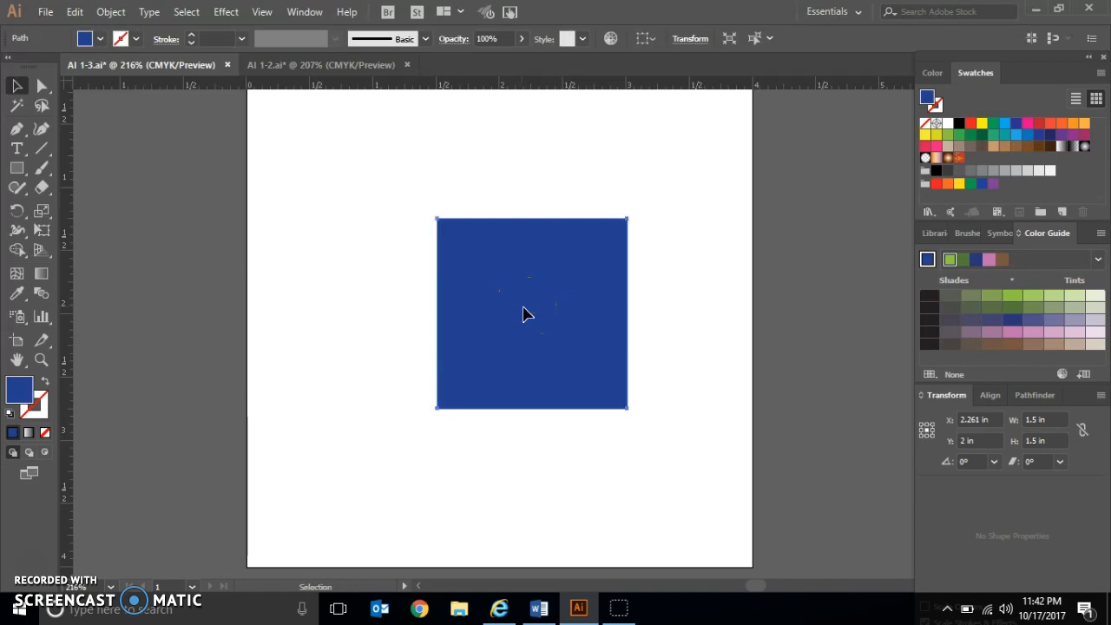
left_click_drag(524, 311, 528, 306)
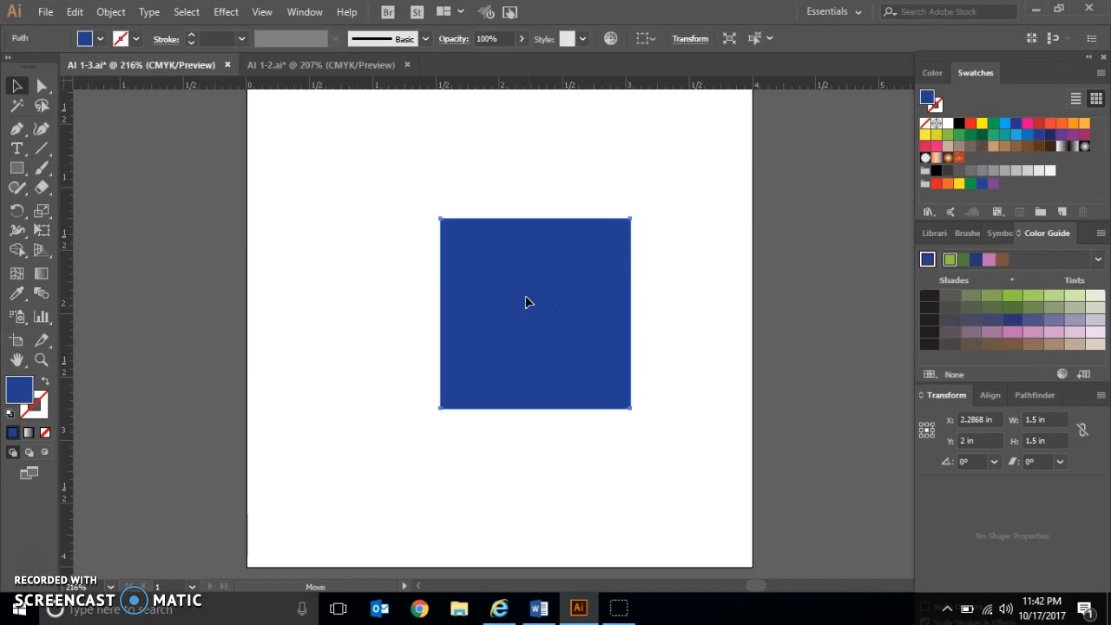
key("ctrl+z")
left_click(526, 305)
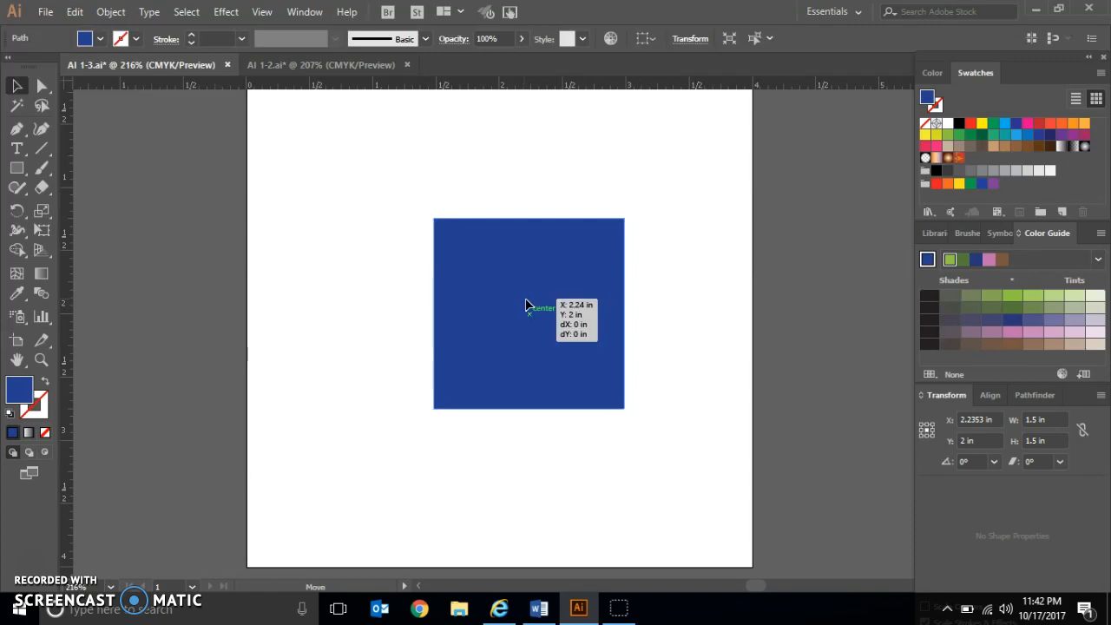